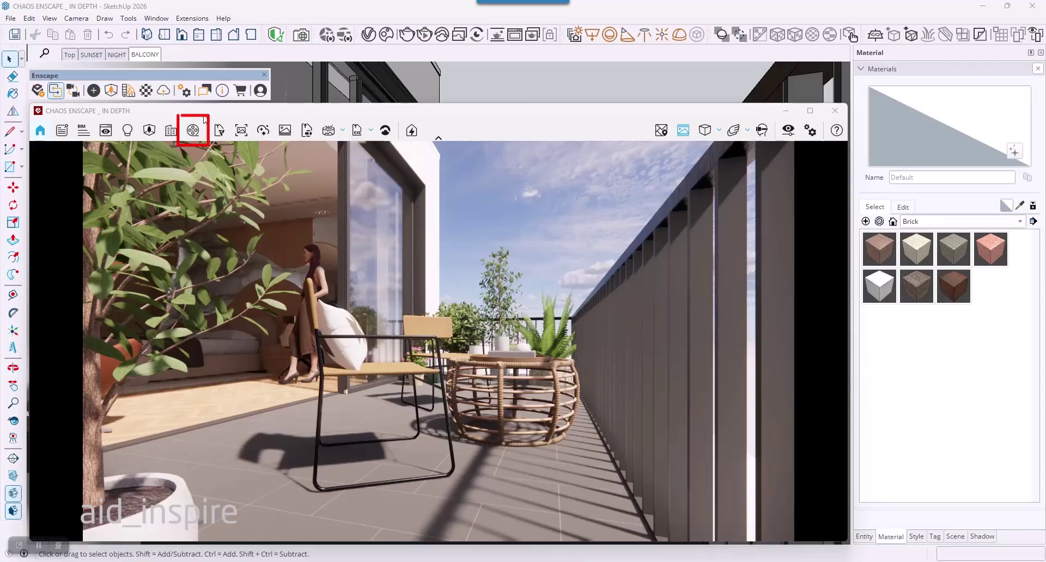
Start a video path in the Video Editor with a start and an end keyframe of the balcony seen from outside, and preview it
{"action": "left_click", "coordinate": [192, 132]}
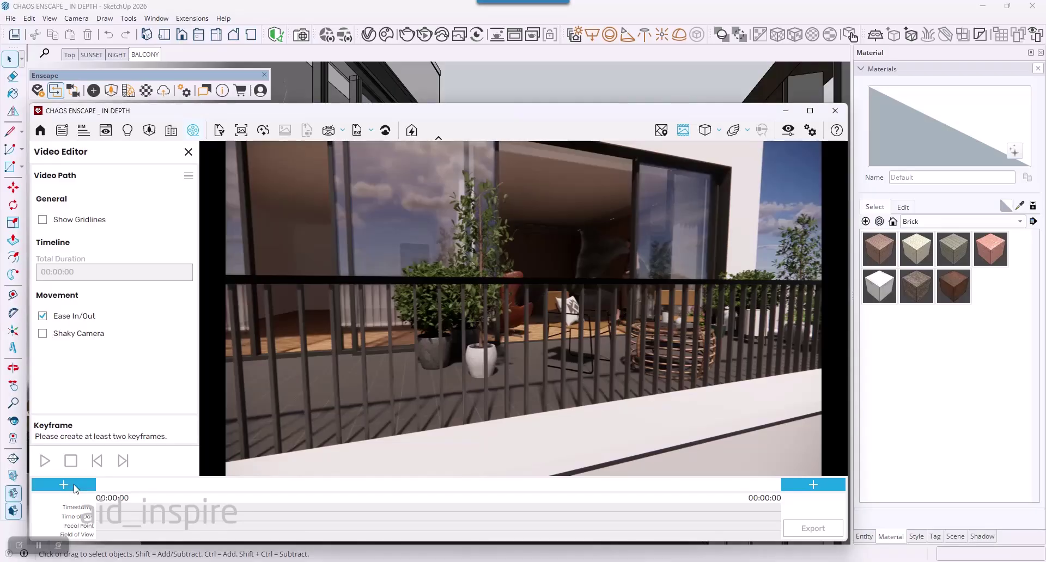
{"action": "left_click", "coordinate": [76, 489]}
{"action": "left_click", "coordinate": [100, 484]}
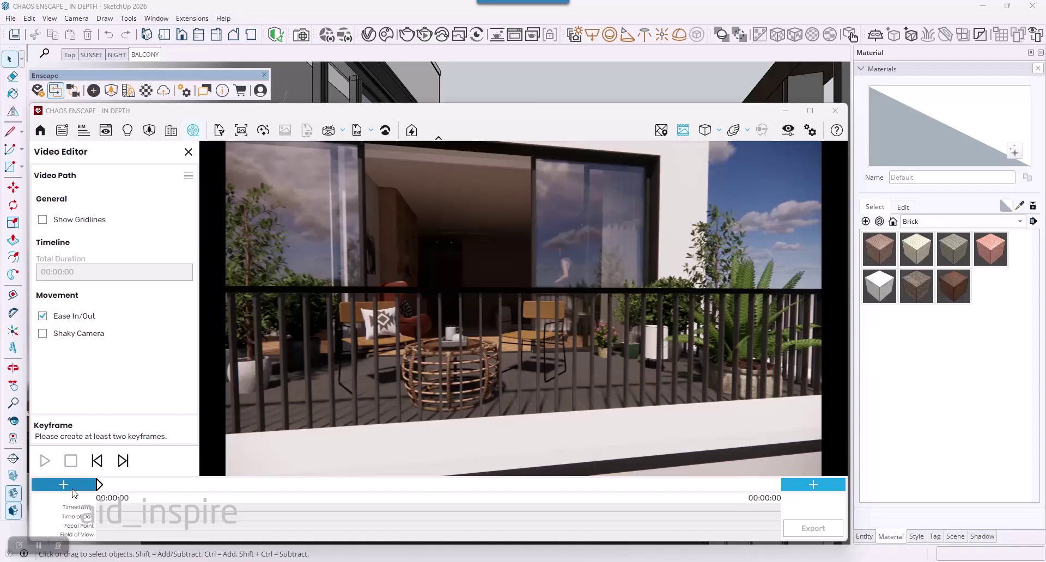
{"action": "left_click", "coordinate": [803, 486]}
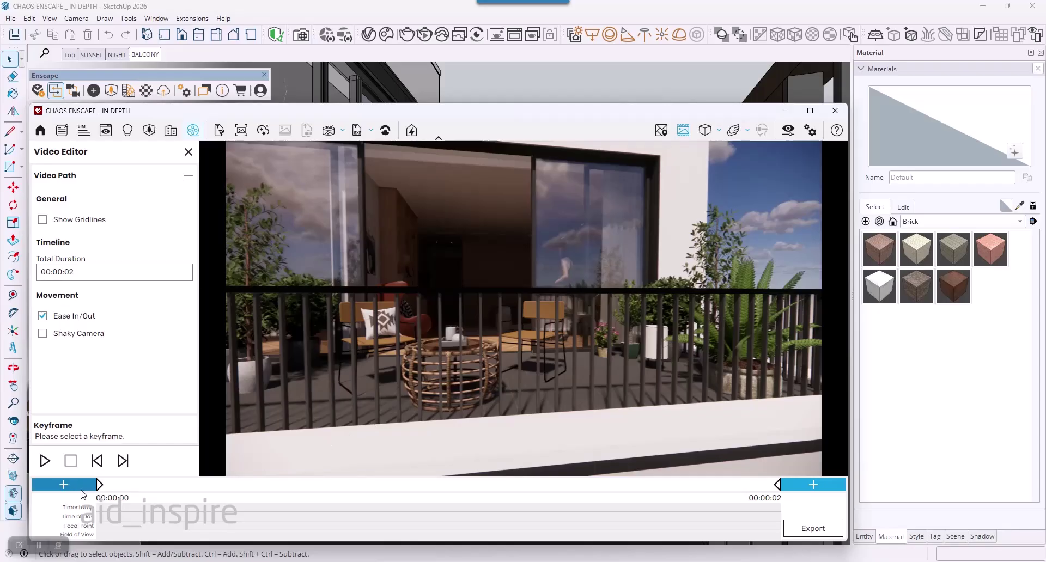
{"action": "left_click", "coordinate": [45, 462]}
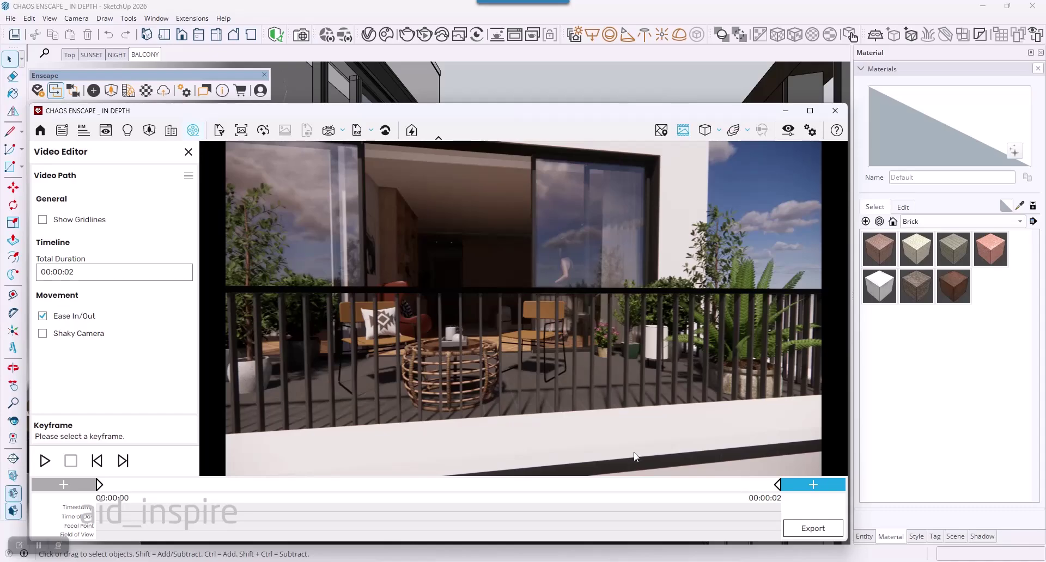
Set the path's total duration to 5 seconds and turn off Ease In/Out, previewing the movement after each change
{"action": "left_click", "coordinate": [81, 272]}
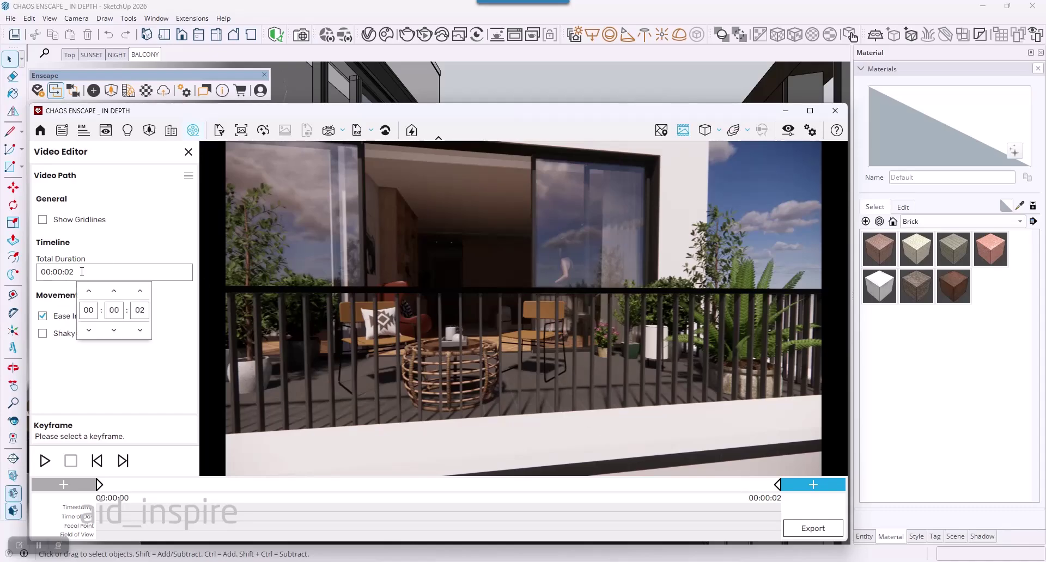
{"action": "left_click", "coordinate": [145, 309]}
{"action": "key", "text": "Return"}
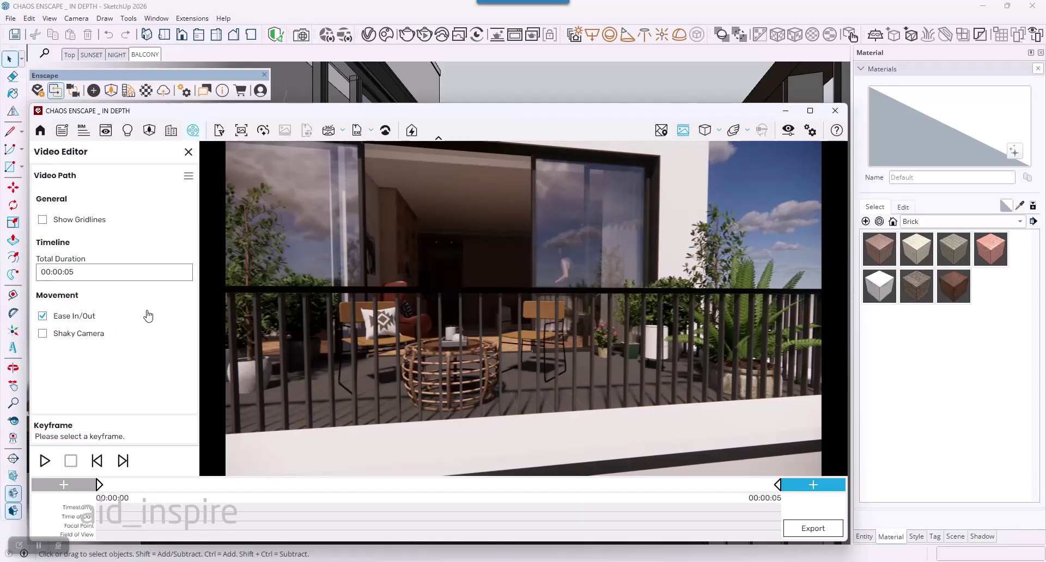
{"action": "left_click", "coordinate": [45, 461]}
{"action": "left_click", "coordinate": [43, 316]}
{"action": "left_click", "coordinate": [45, 460]}
Try the Shaky Camera movement in a preview and turn the option back off
{"action": "left_click", "coordinate": [42, 334]}
{"action": "left_click", "coordinate": [45, 461]}
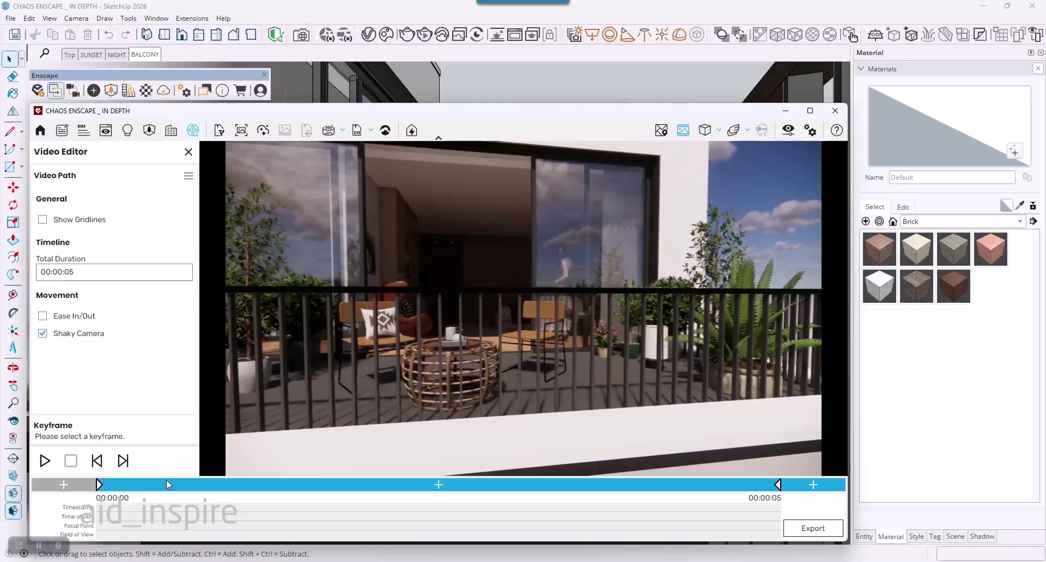
{"action": "left_click", "coordinate": [46, 467]}
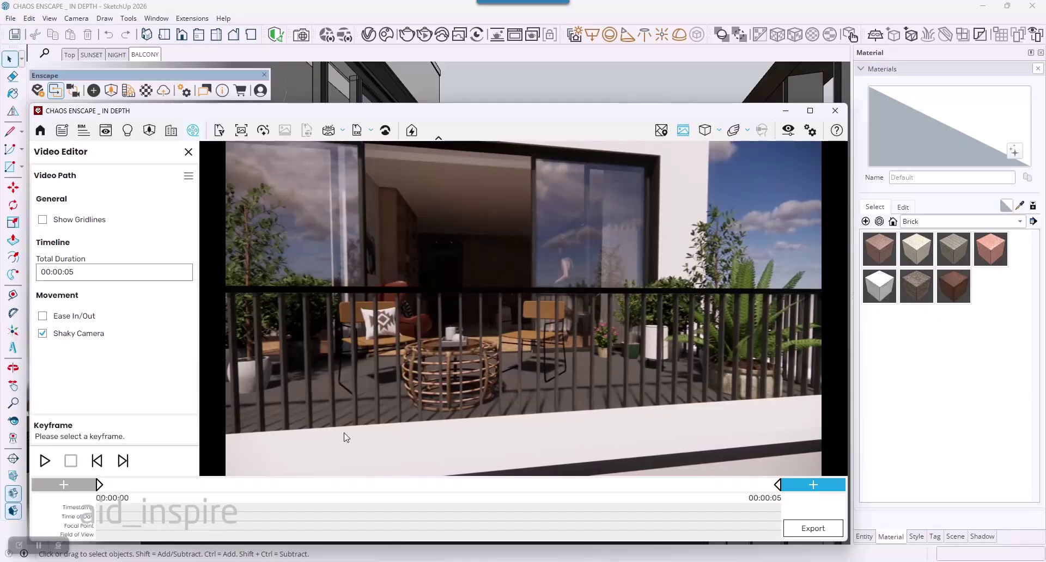
{"action": "left_click", "coordinate": [43, 341]}
Reframe the balcony view closer to the chairs and wicker table using temporary gridlines
{"action": "left_click", "coordinate": [43, 220]}
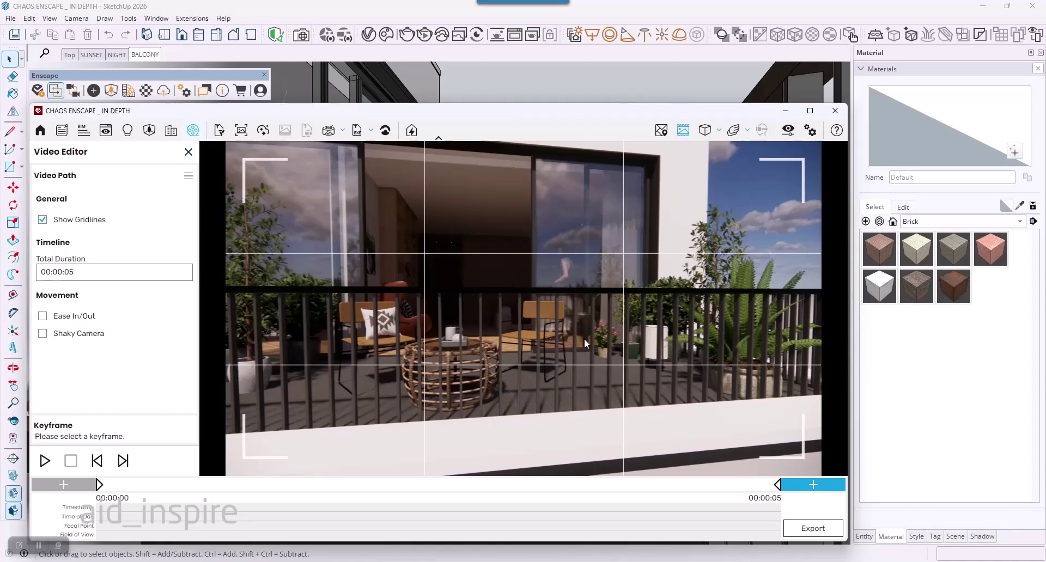
{"action": "key", "text": "w"}
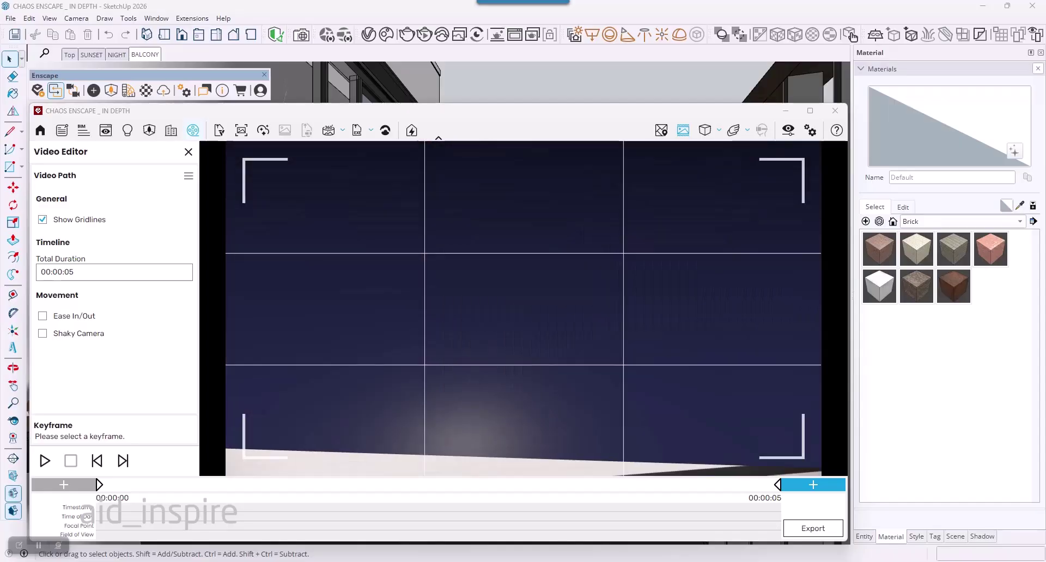
{"action": "key", "text": "s"}
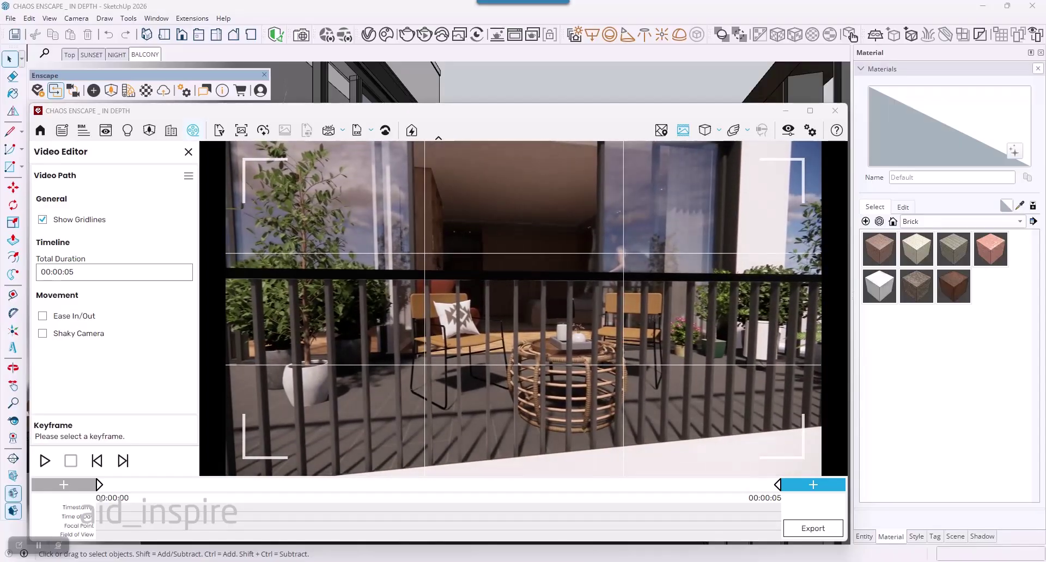
{"action": "key", "text": "a"}
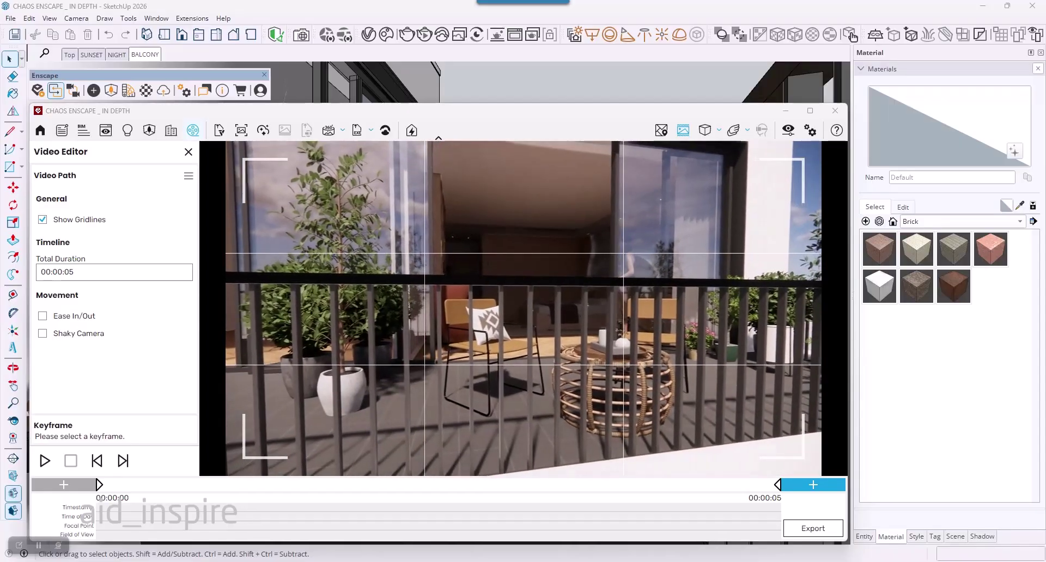
{"action": "key", "text": "w"}
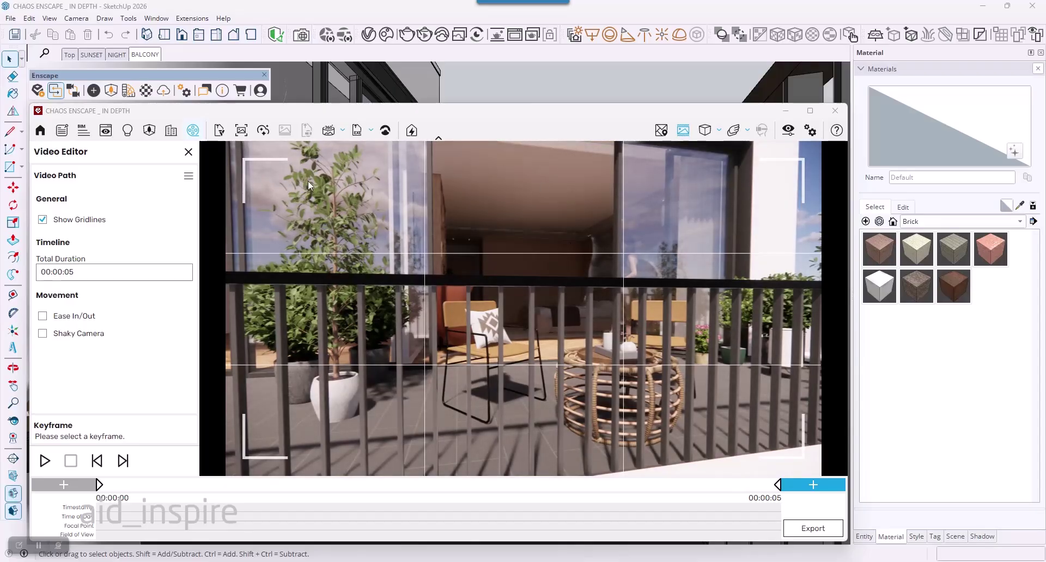
{"action": "left_click", "coordinate": [43, 220]}
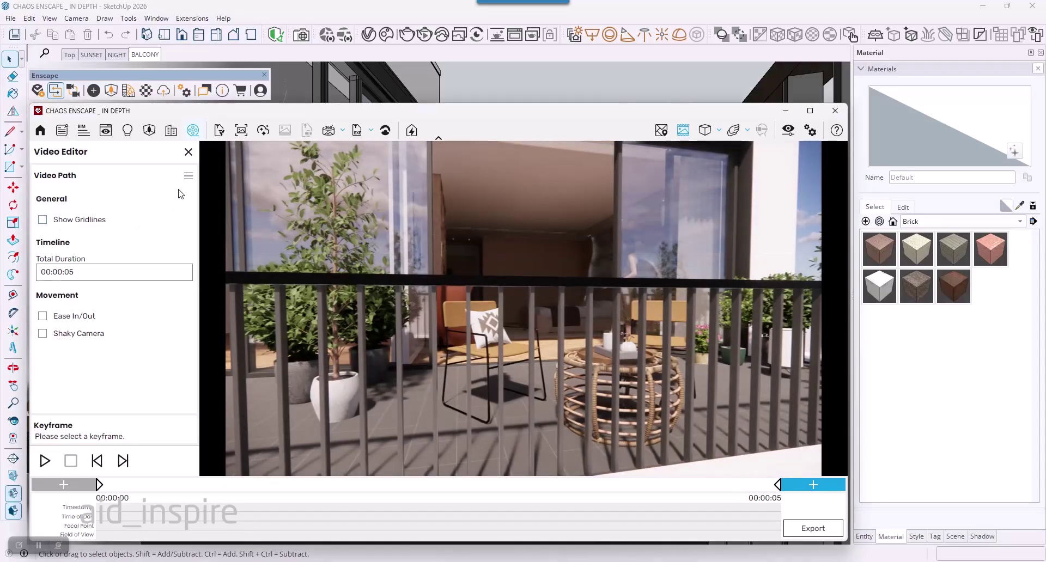
Save the video path to an XML file named Enscape_VideoPath
{"action": "left_click", "coordinate": [188, 176]}
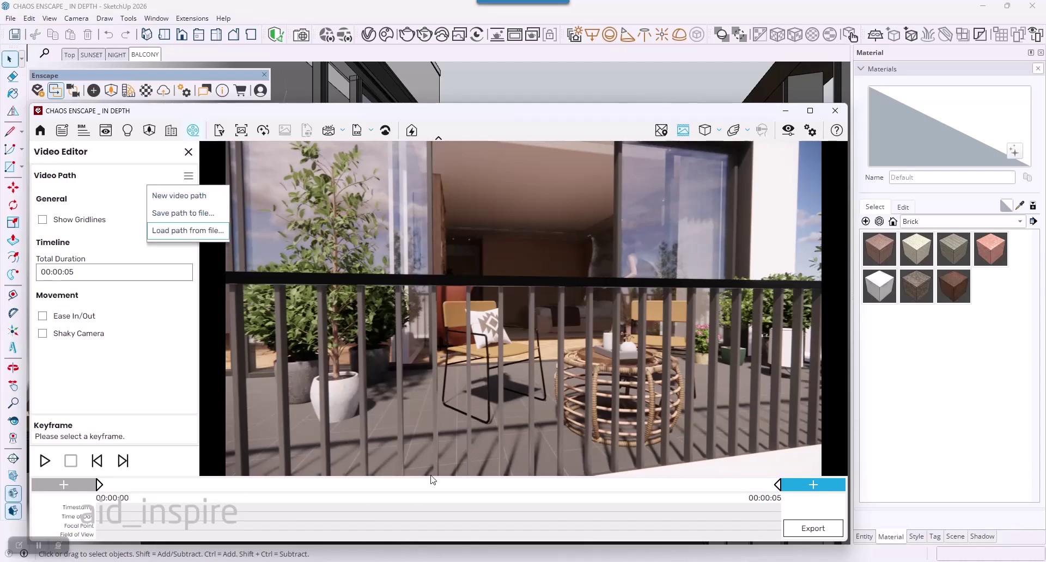
{"action": "left_click", "coordinate": [183, 213]}
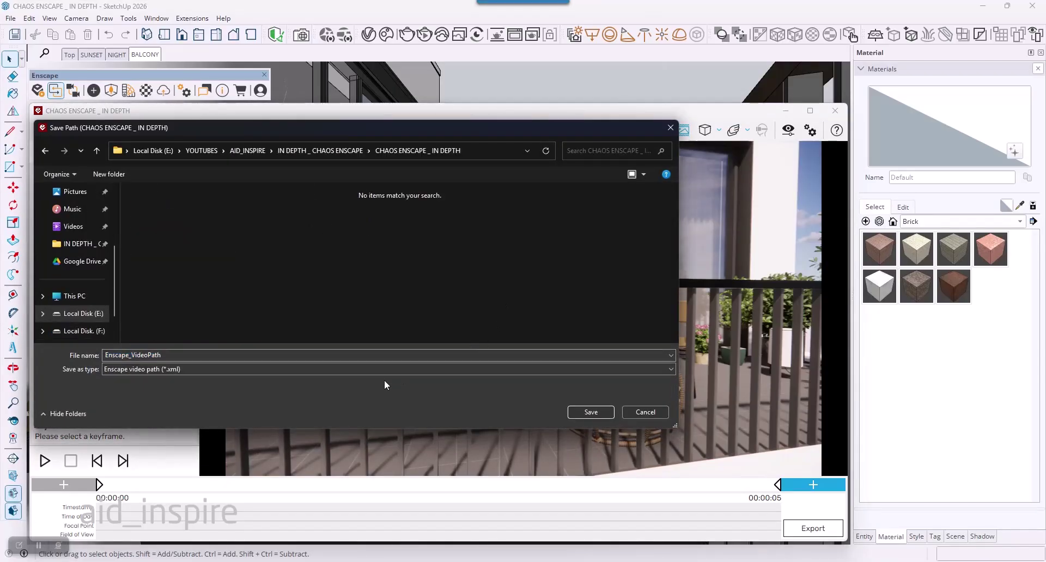
{"action": "double_click", "coordinate": [159, 353]}
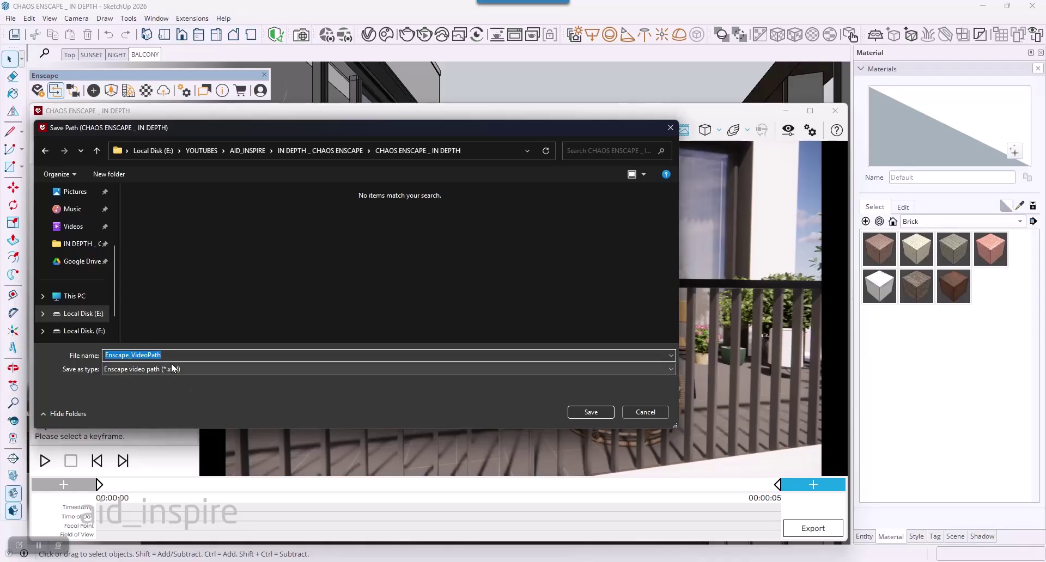
{"action": "left_click", "coordinate": [590, 412]}
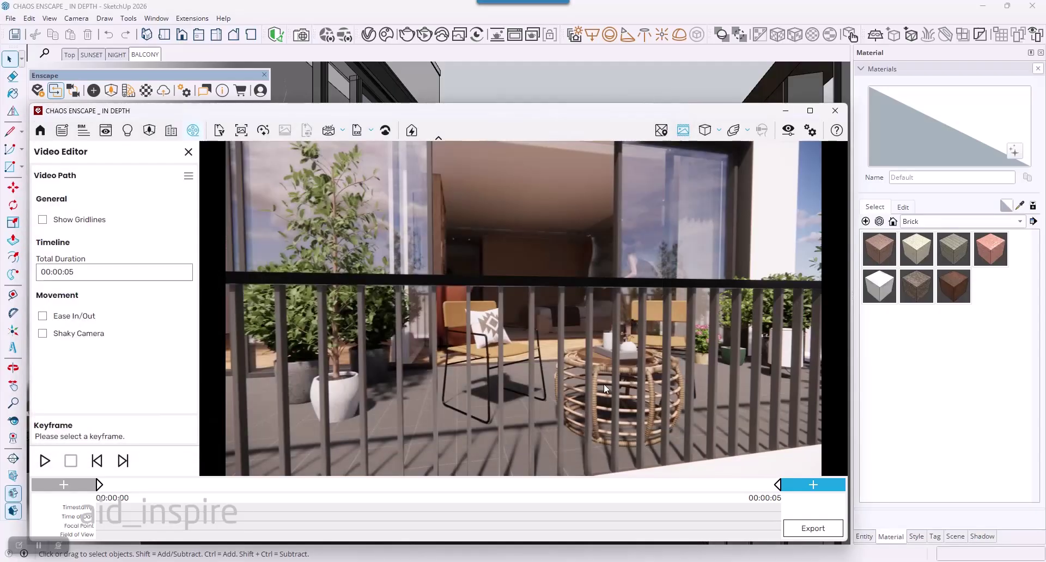
Start a new video path, confirming deletion of the current one
{"action": "left_click", "coordinate": [188, 175]}
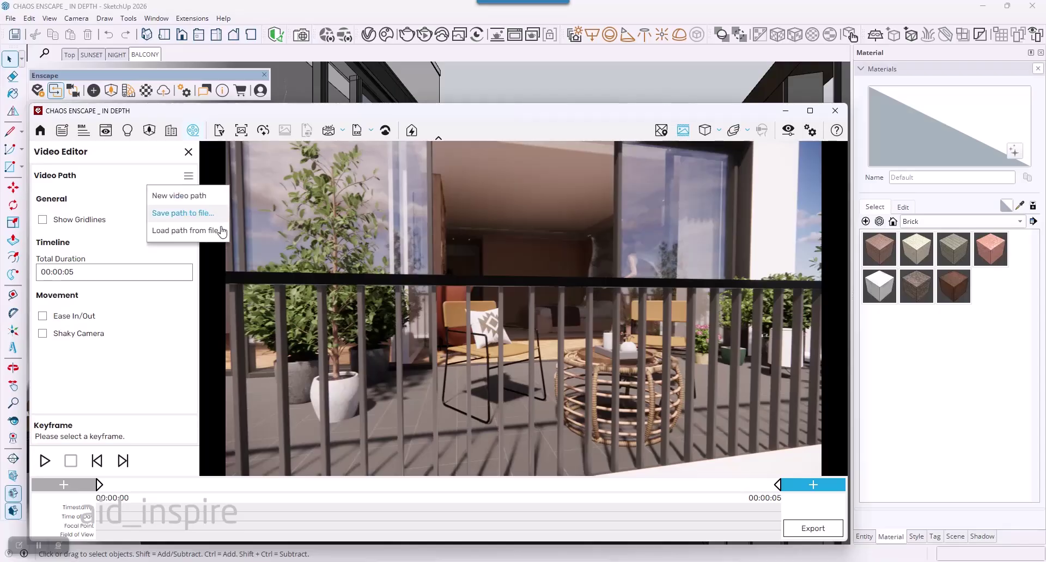
{"action": "left_click", "coordinate": [165, 201]}
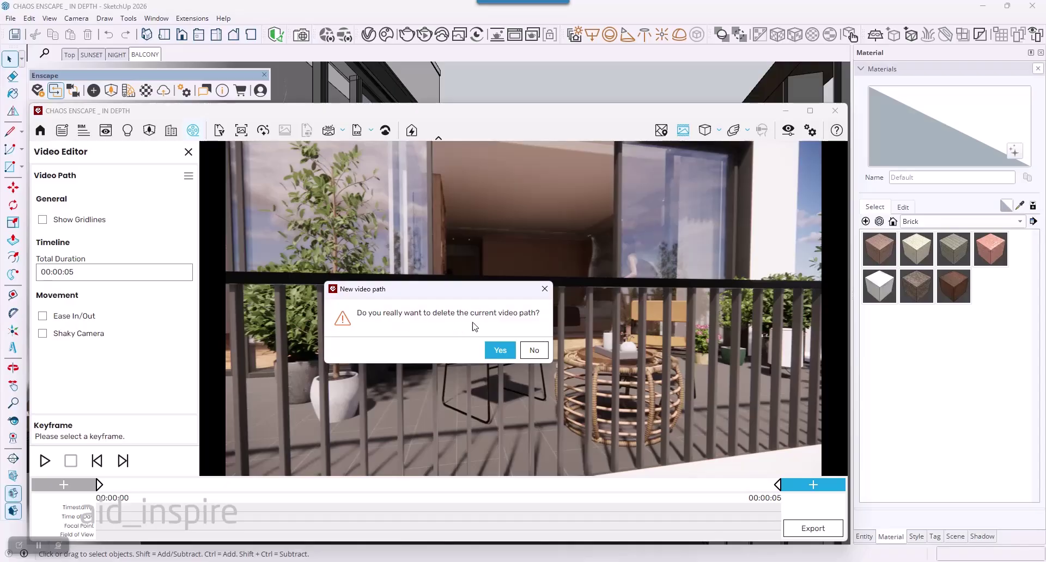
{"action": "left_click", "coordinate": [499, 350]}
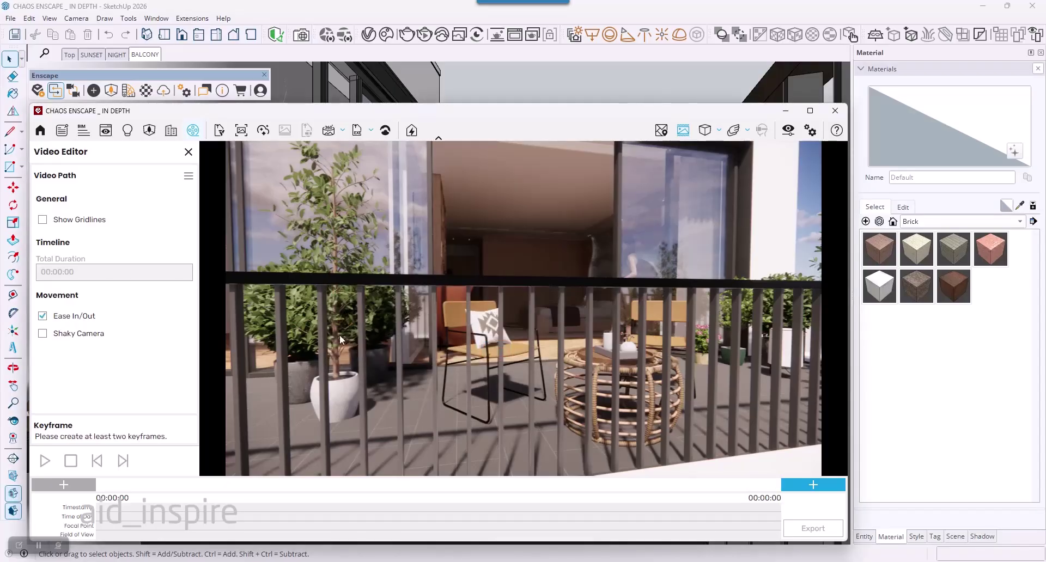
Load the saved Enscape_VideoPath file and play back the path
{"action": "left_click", "coordinate": [189, 177]}
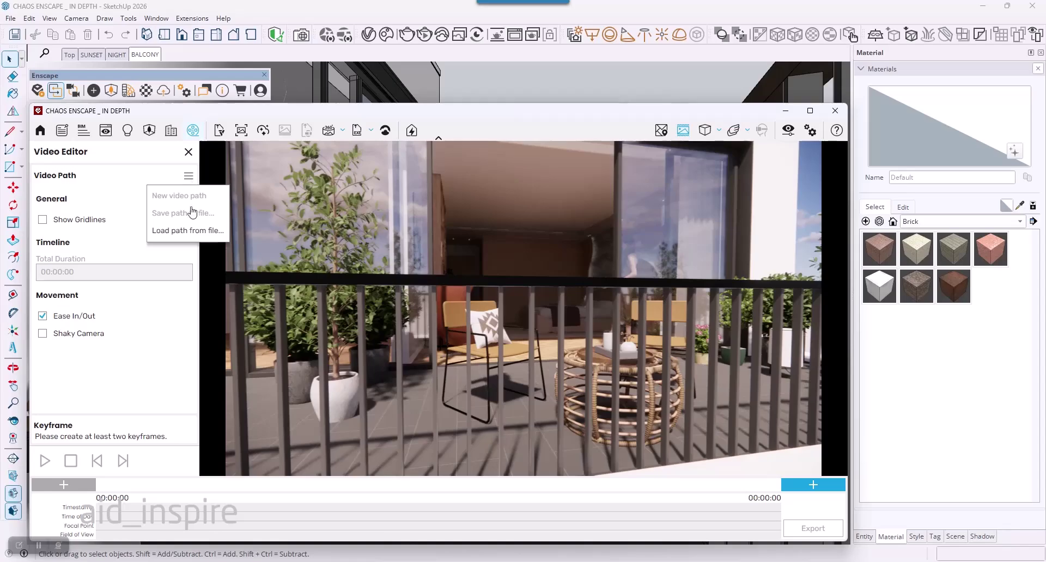
{"action": "left_click", "coordinate": [193, 231]}
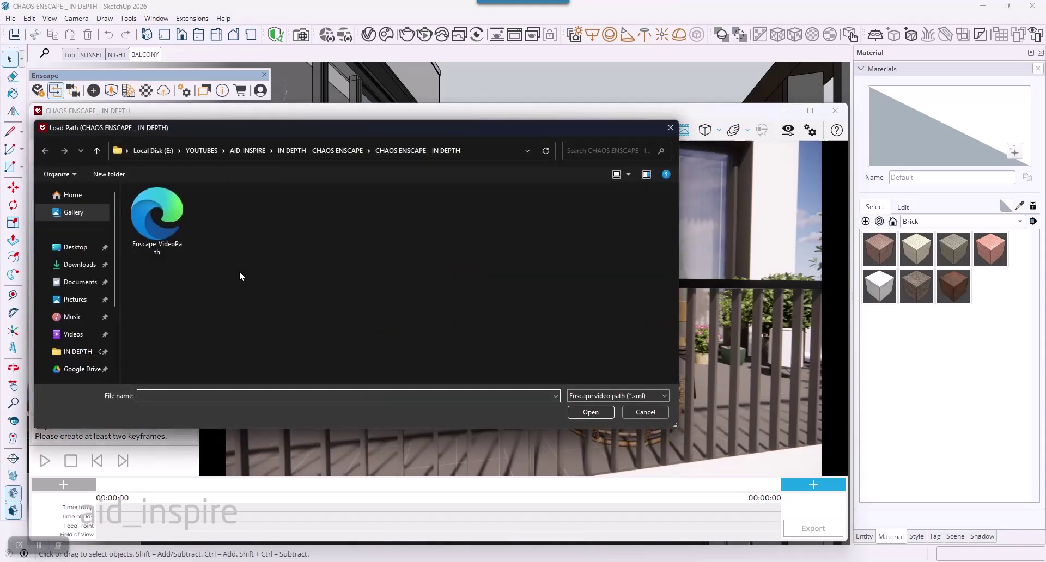
{"action": "double_click", "coordinate": [157, 220]}
{"action": "left_click", "coordinate": [44, 461]}
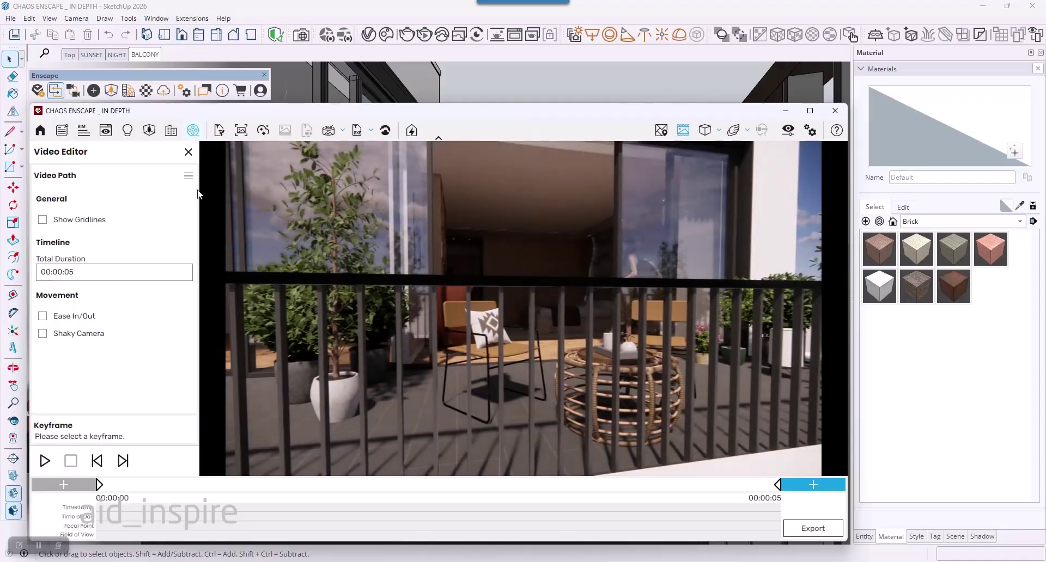
Discard the loaded video path and start an empty new one
{"action": "left_click", "coordinate": [189, 176]}
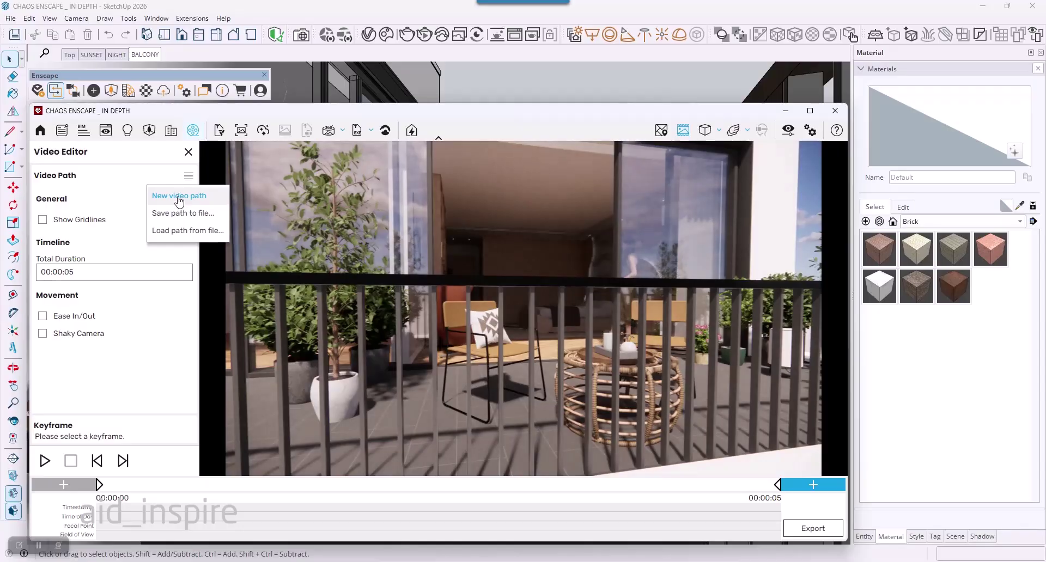
{"action": "left_click", "coordinate": [180, 198]}
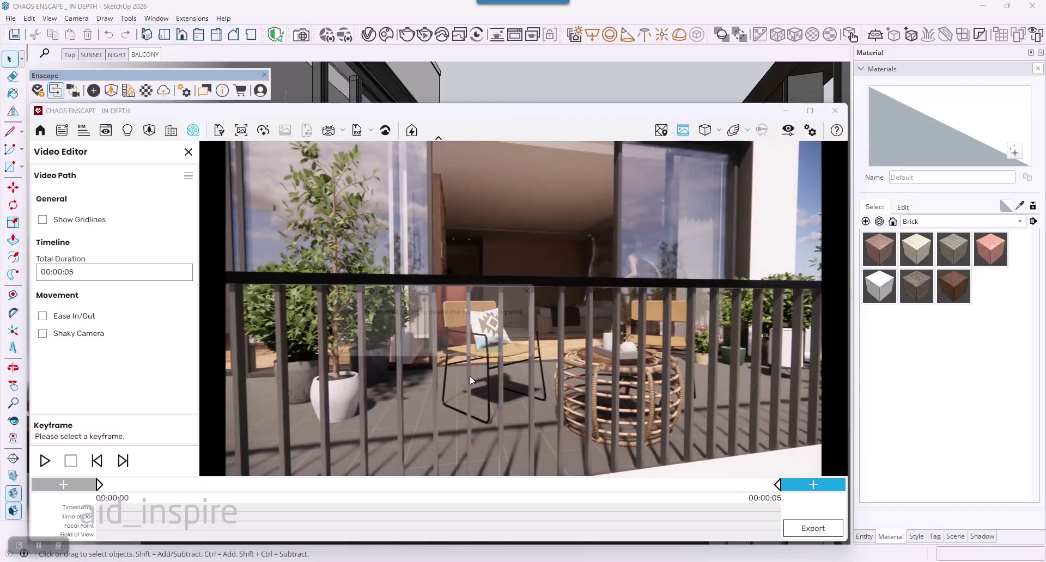
{"action": "left_click", "coordinate": [498, 349]}
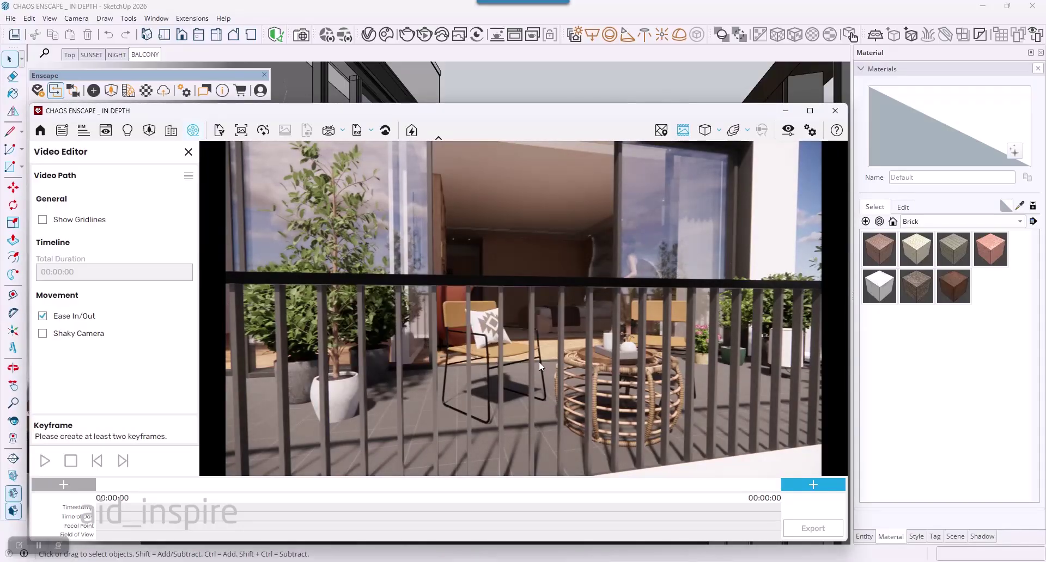
Switch to the BALCONY scene and add a start and an end keyframe from its view
{"action": "left_click", "coordinate": [151, 55]}
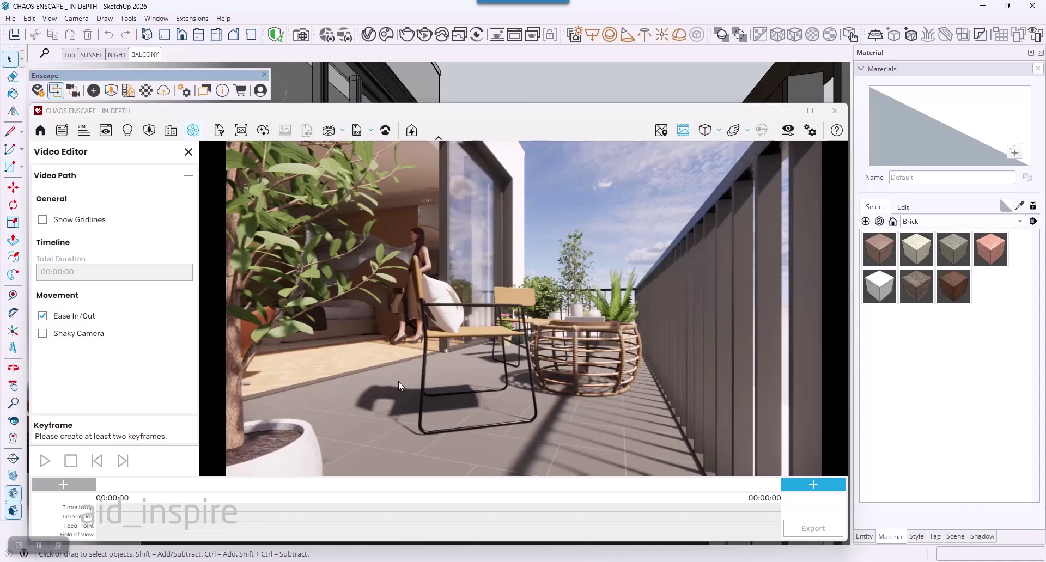
{"action": "left_click", "coordinate": [50, 490]}
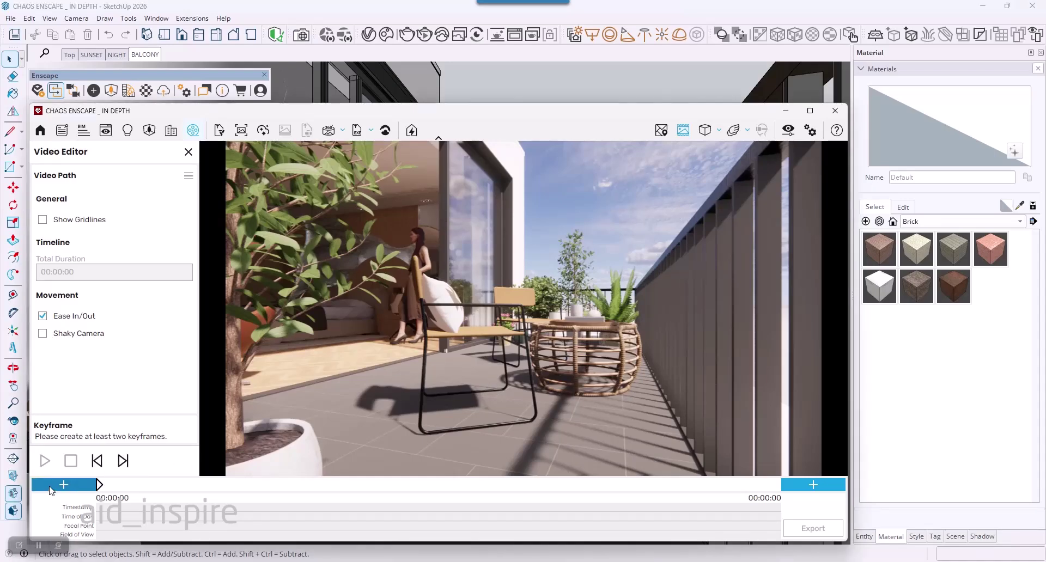
{"action": "left_click", "coordinate": [809, 486]}
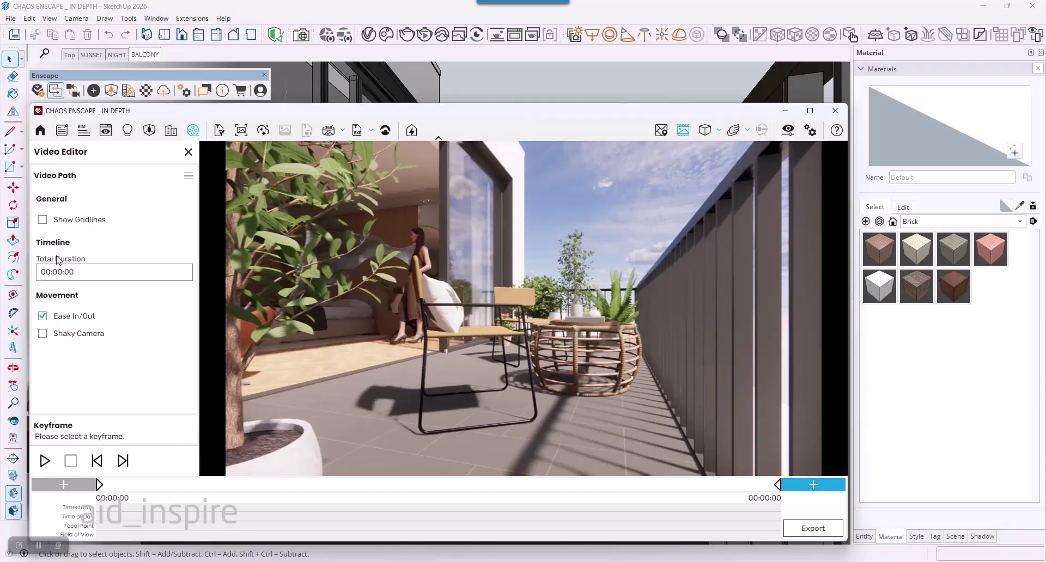
Set the new path's total duration to 5 seconds and preview it with Ease In/Out turned off
{"action": "left_click", "coordinate": [83, 272]}
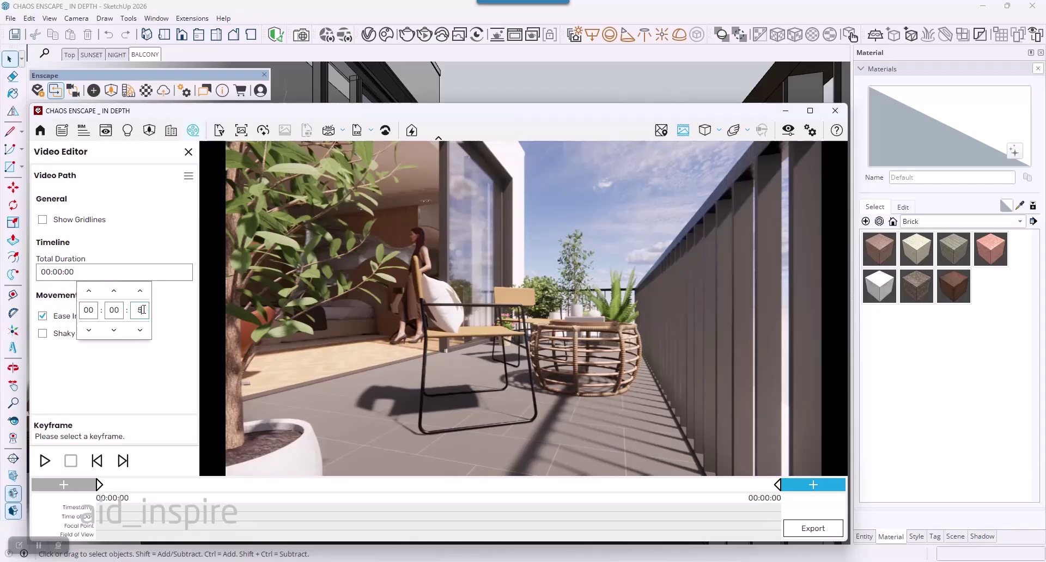
{"action": "key", "text": "Return"}
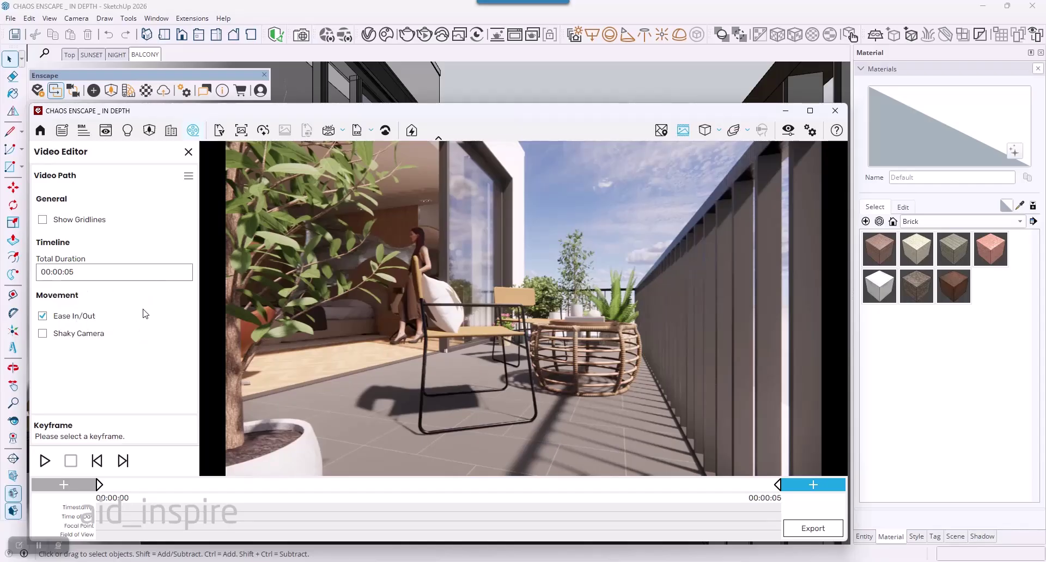
{"action": "left_click", "coordinate": [42, 316]}
{"action": "left_click", "coordinate": [44, 461]}
Inspect the start keyframe's settings, look around the balcony, and return to the camera view of the end keyframe
{"action": "left_click", "coordinate": [98, 484]}
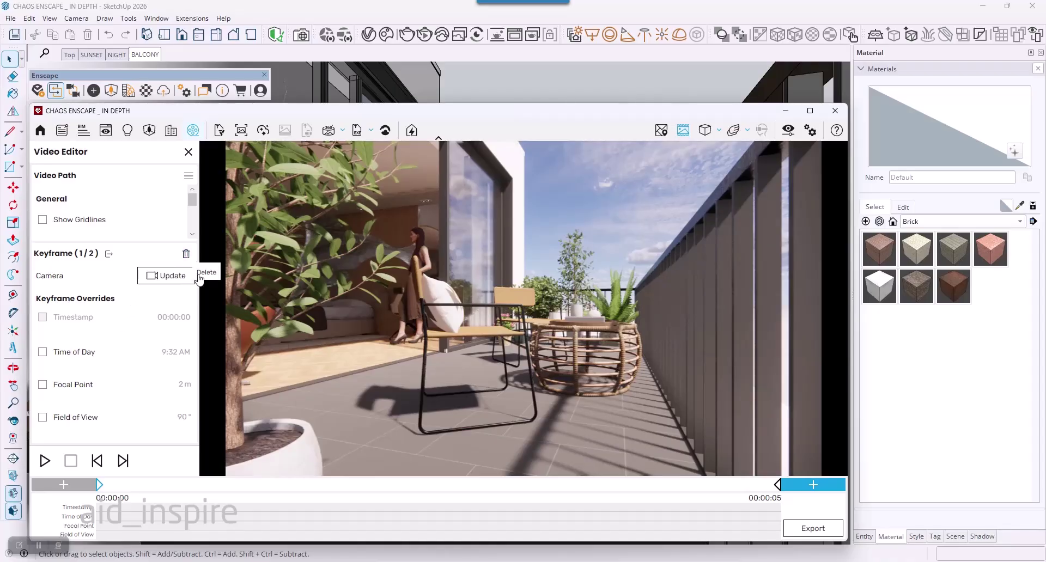
{"action": "left_click_drag", "start_coordinate": [568, 328], "coordinate": [556, 288]}
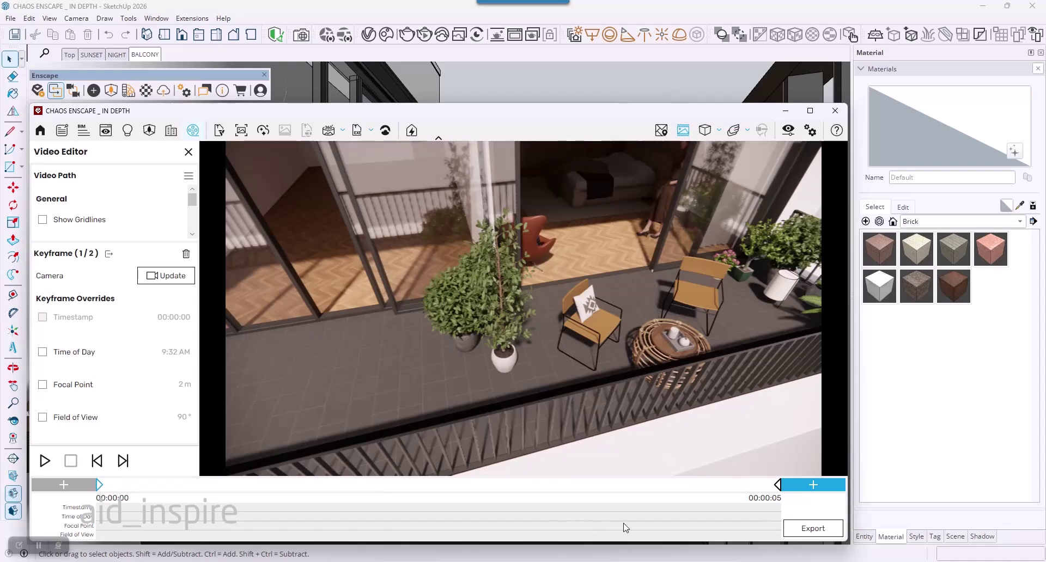
{"action": "left_click", "coordinate": [777, 486]}
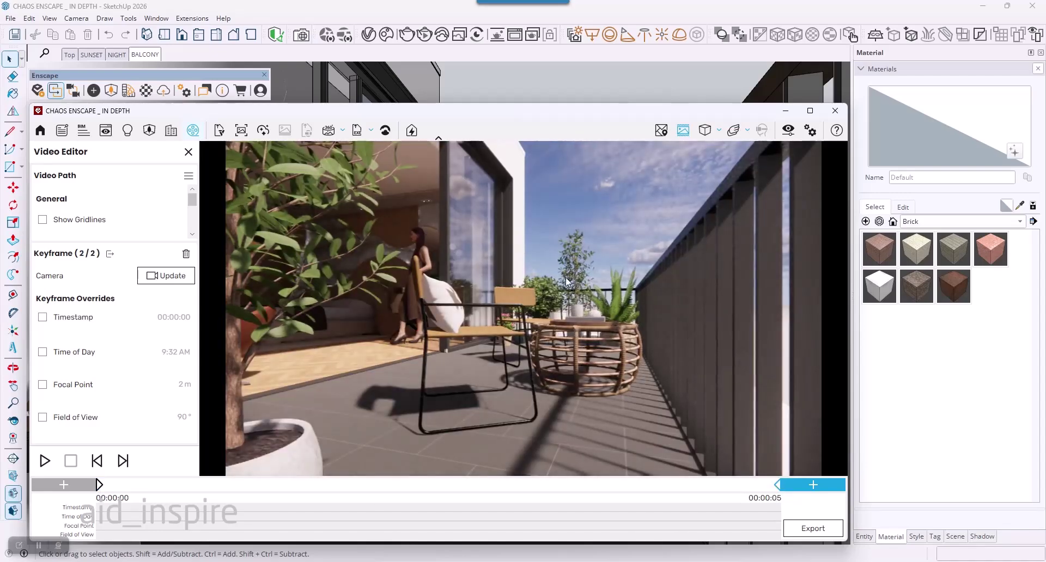
Review the start keyframe's settings and the overall video path settings, and return to the start keyframe
{"action": "left_click", "coordinate": [99, 488]}
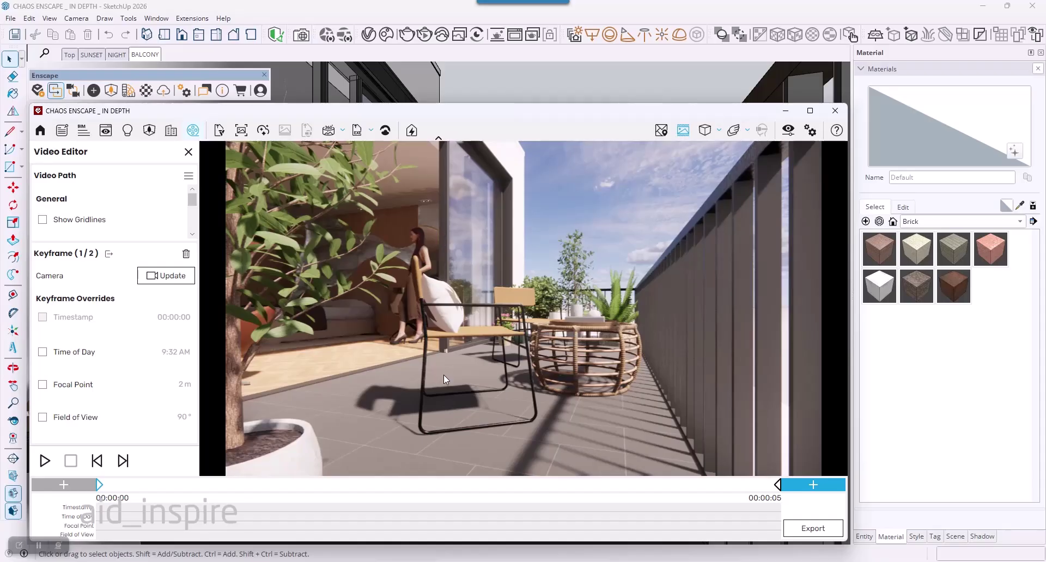
{"action": "left_click", "coordinate": [109, 256]}
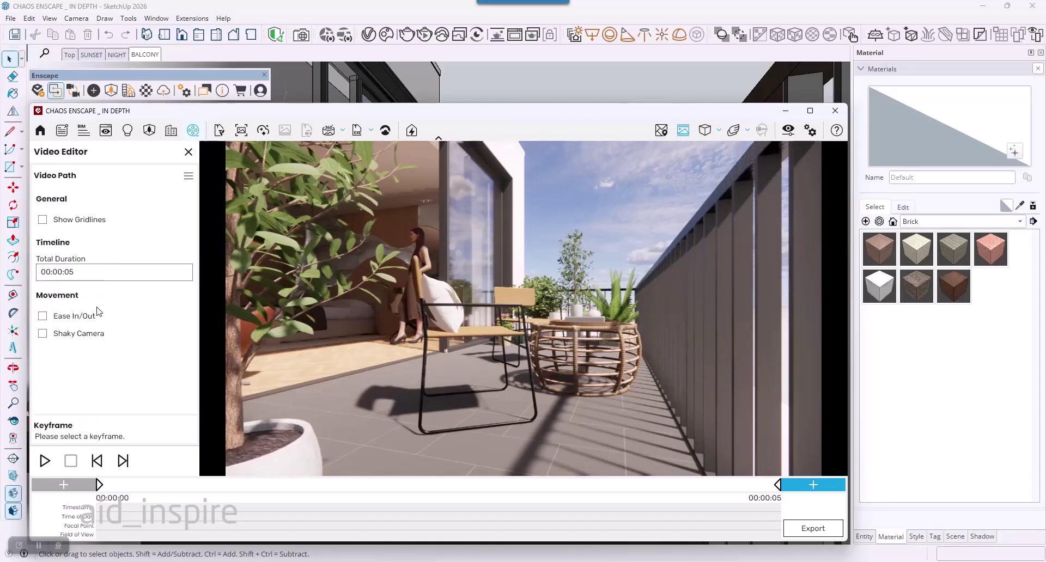
{"action": "left_click", "coordinate": [99, 485]}
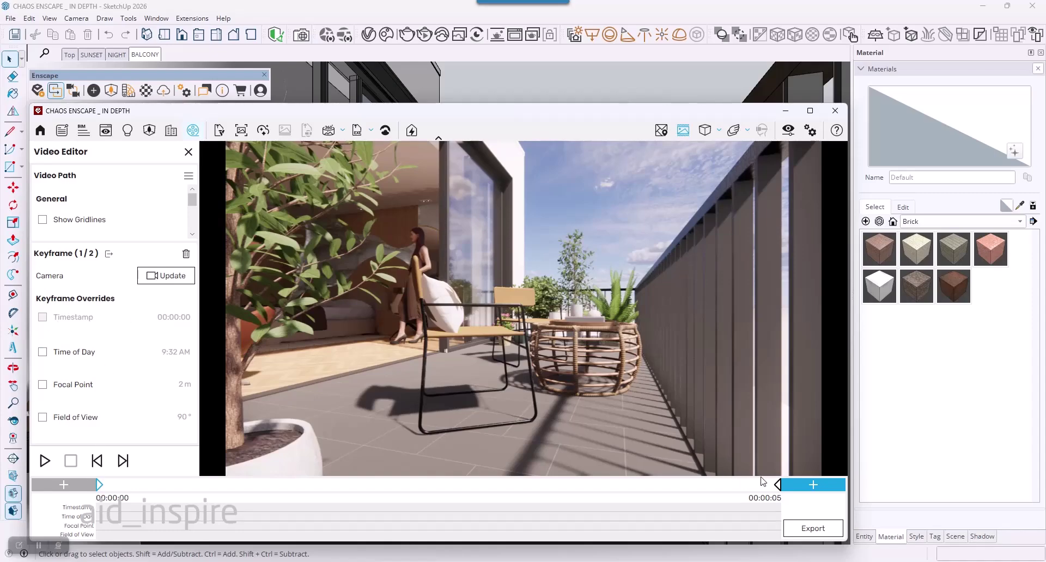
Turn on the Timestamp override for the end keyframe, view its time picker, and turn the override off again
{"action": "left_click", "coordinate": [778, 485]}
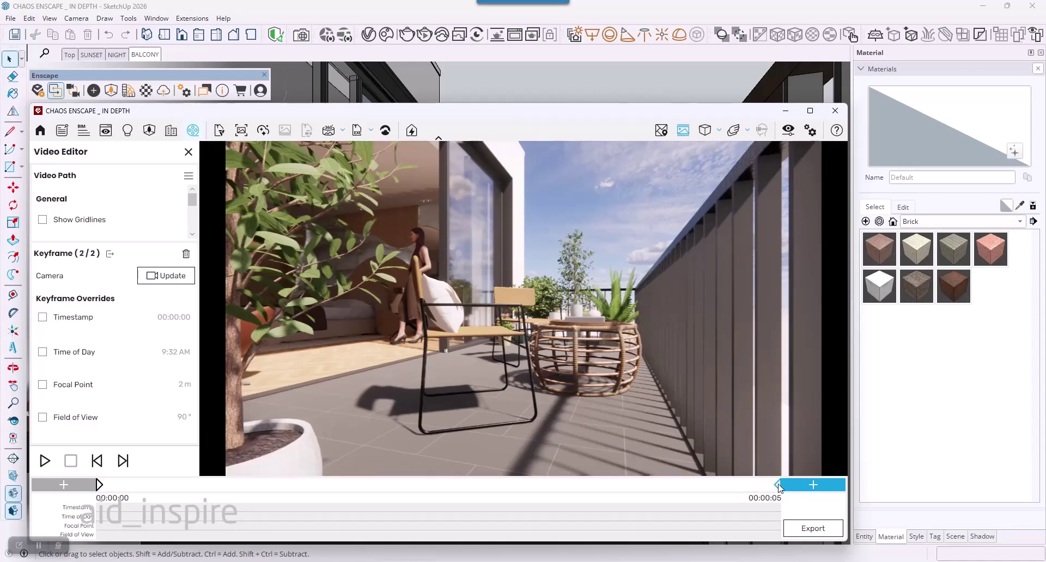
{"action": "left_click", "coordinate": [43, 319]}
{"action": "left_click", "coordinate": [98, 330]}
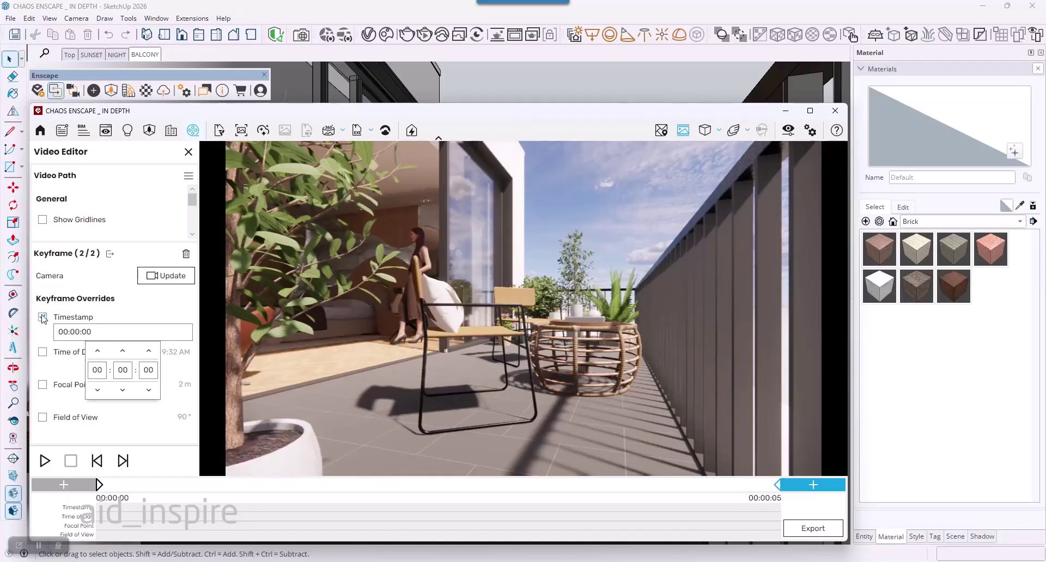
{"action": "left_click", "coordinate": [44, 321]}
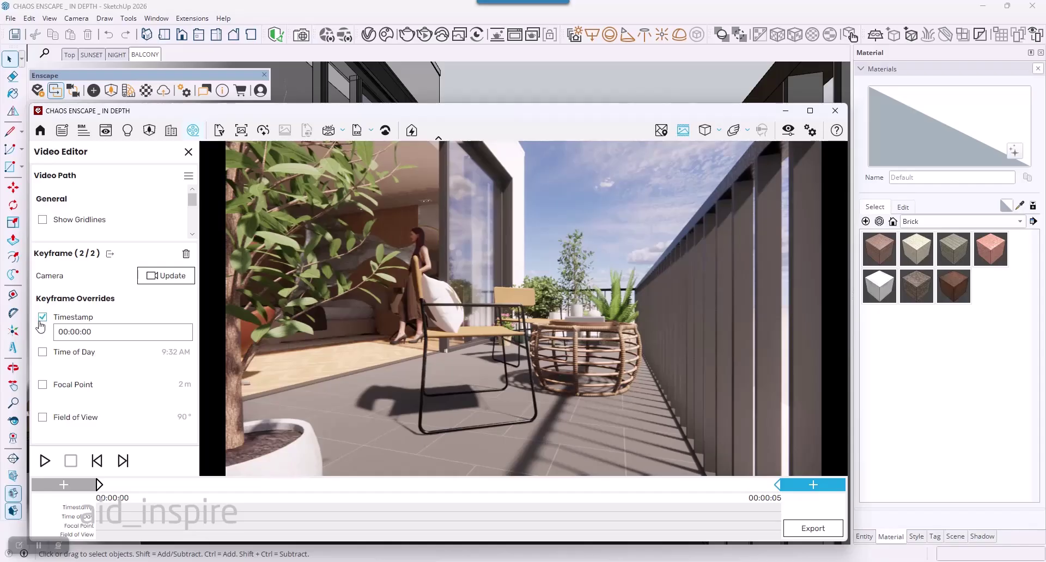
{"action": "left_click", "coordinate": [43, 318]}
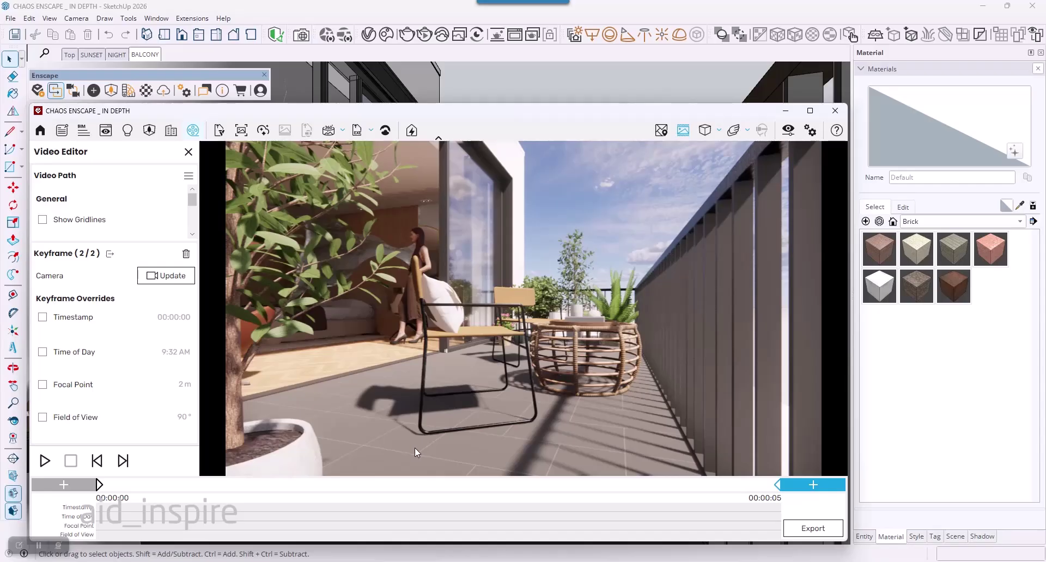
Turn on the Field of View override for both the start and the end keyframe
{"action": "left_click", "coordinate": [99, 485]}
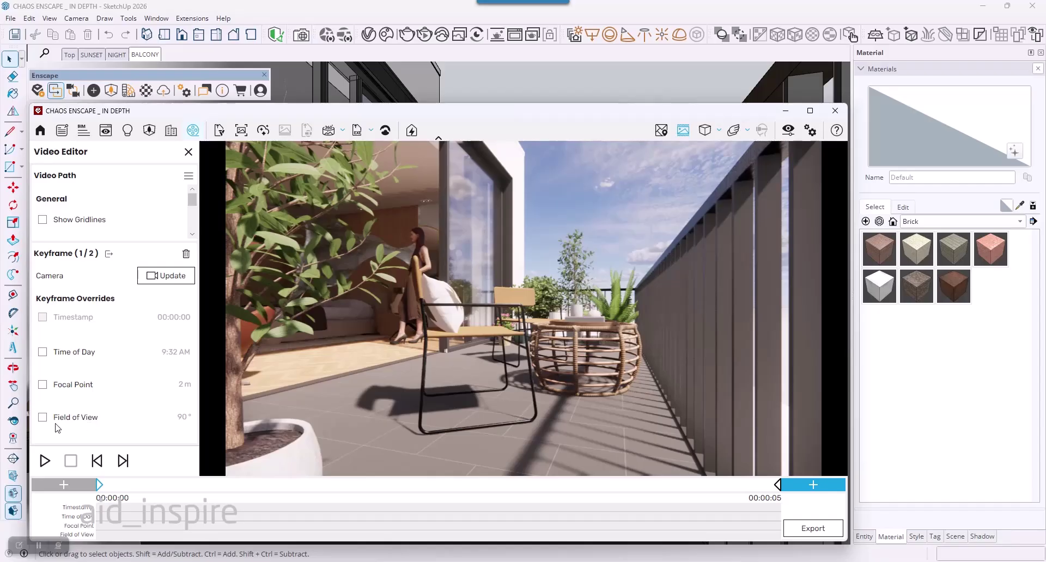
{"action": "left_click", "coordinate": [43, 418]}
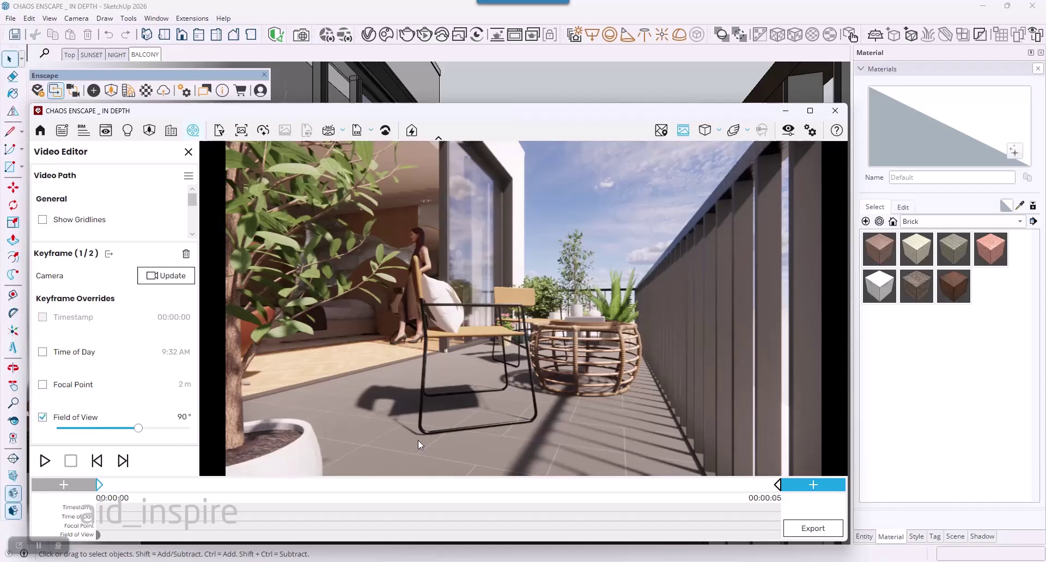
{"action": "left_click", "coordinate": [779, 486]}
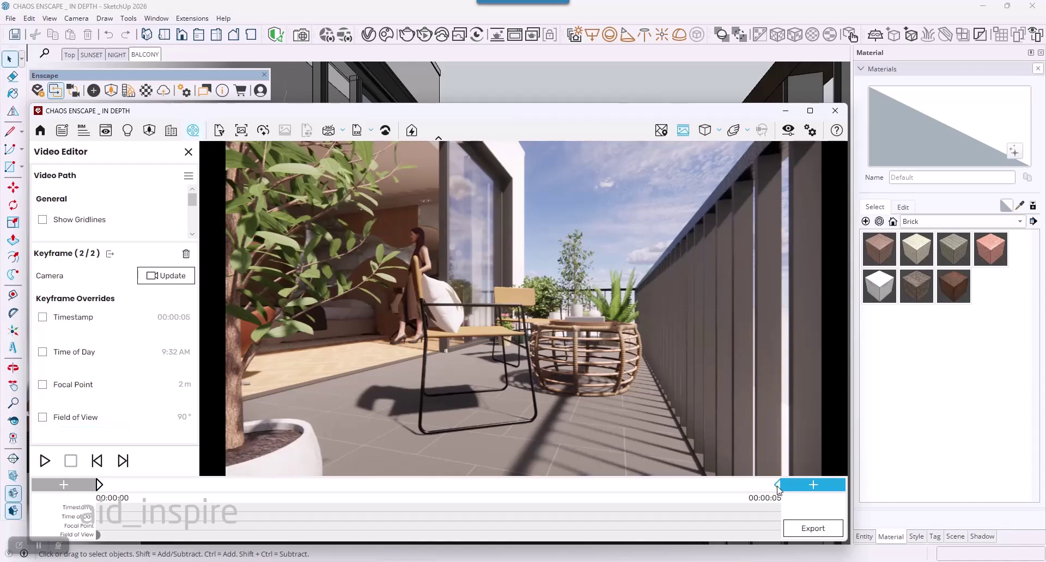
{"action": "left_click", "coordinate": [42, 417]}
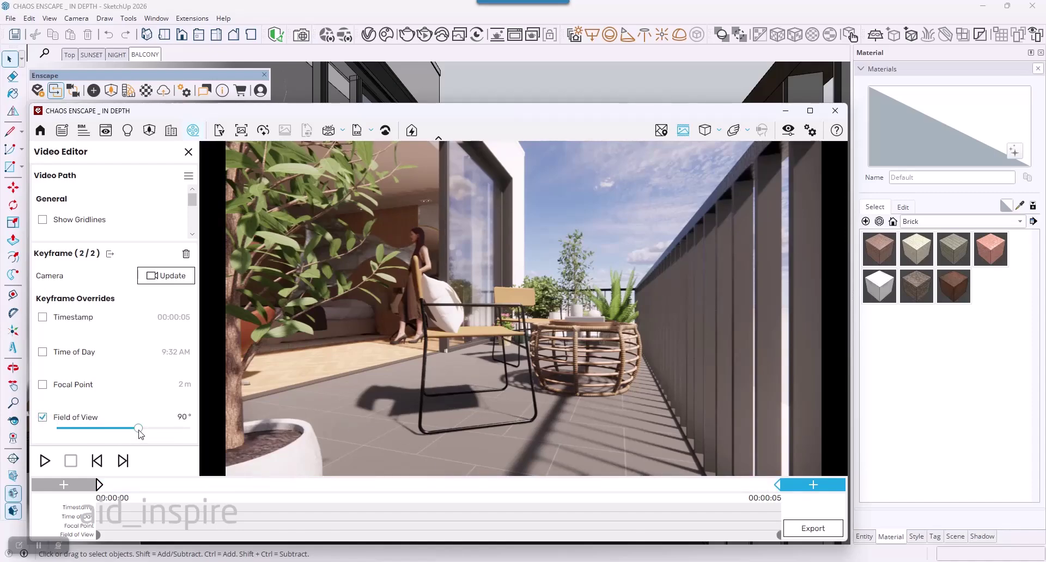
Set the end keyframe's field of view to 60° and preview the video path
{"action": "left_click_drag", "start_coordinate": [140, 429], "coordinate": [120, 429]}
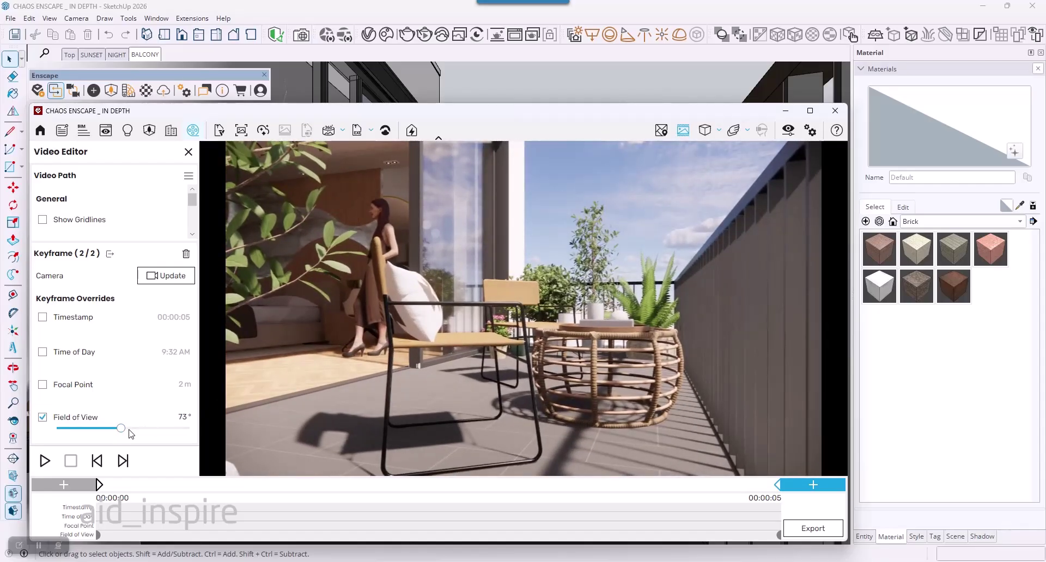
{"action": "left_click_drag", "start_coordinate": [121, 429], "coordinate": [107, 429]}
{"action": "double_click", "coordinate": [186, 422]}
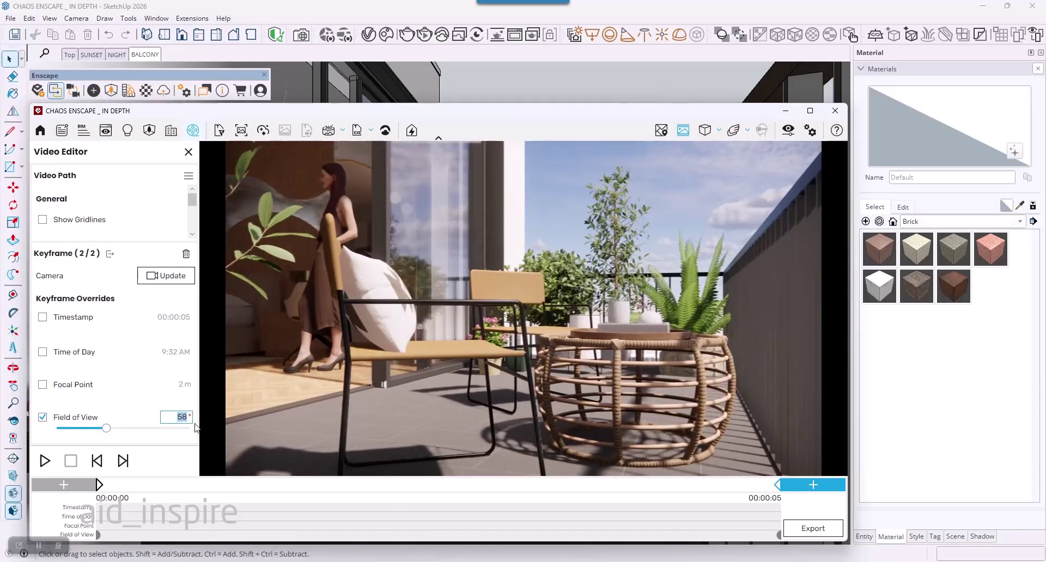
{"action": "type", "text": "60"}
{"action": "key", "text": "Return"}
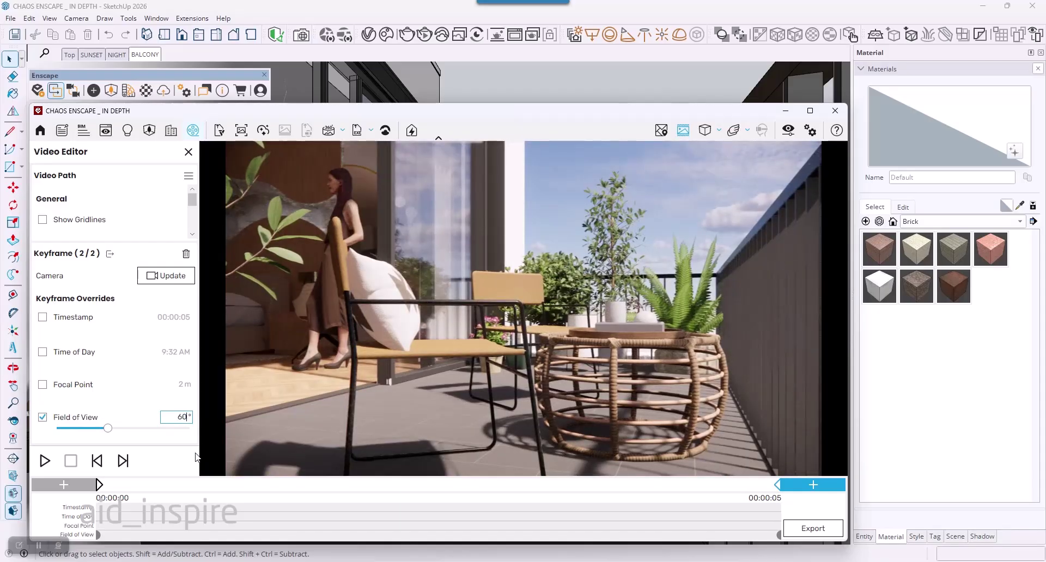
{"action": "left_click", "coordinate": [45, 461]}
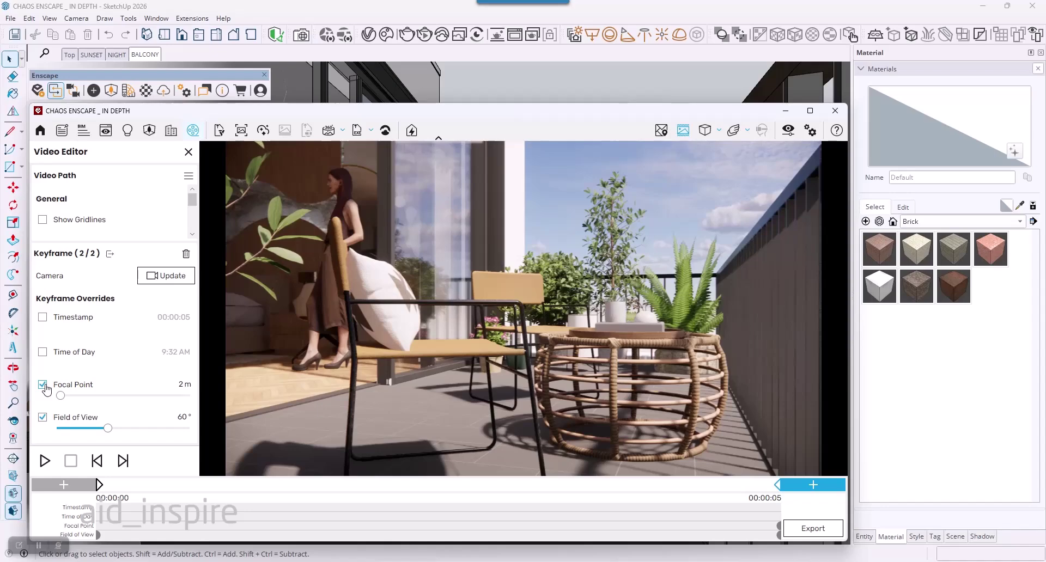
Try the end keyframe's Focal Point override at about 3 m with the visual settings' Depth of Field at 49%
{"action": "left_click", "coordinate": [43, 386]}
{"action": "left_click", "coordinate": [787, 131]}
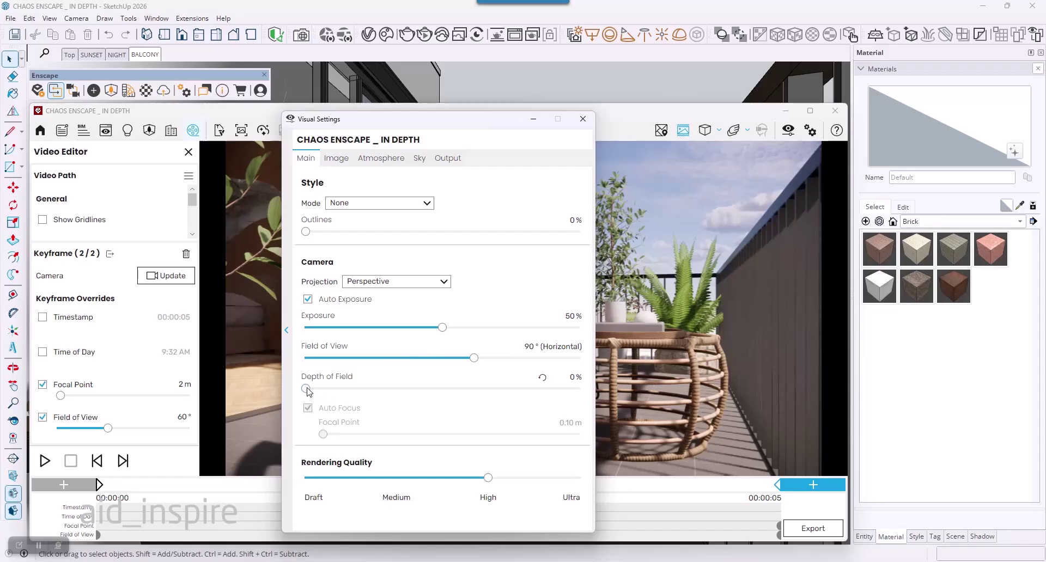
{"action": "left_click_drag", "start_coordinate": [306, 388], "coordinate": [440, 388]}
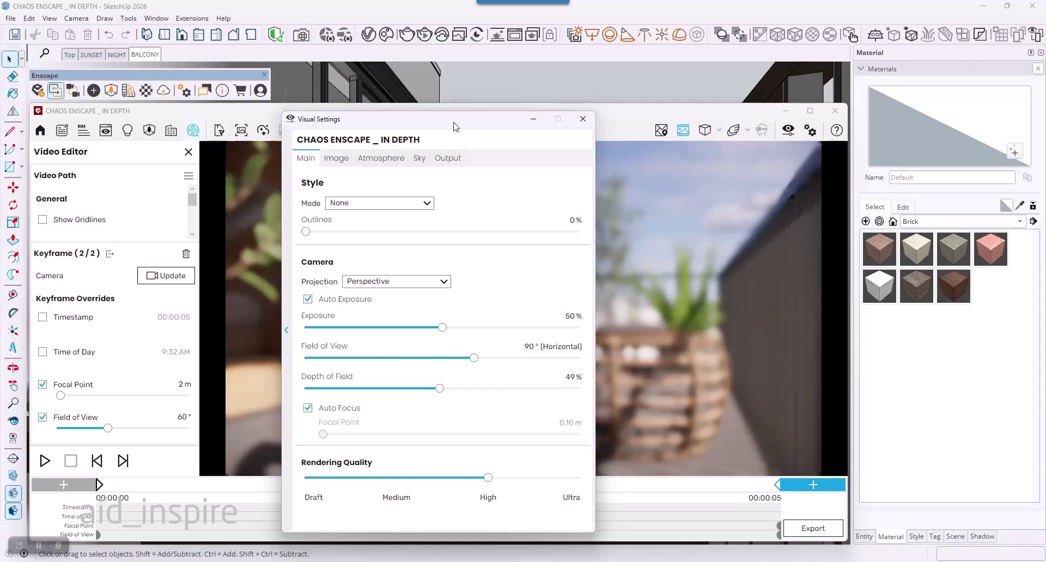
{"action": "left_click_drag", "start_coordinate": [455, 127], "coordinate": [901, 119]}
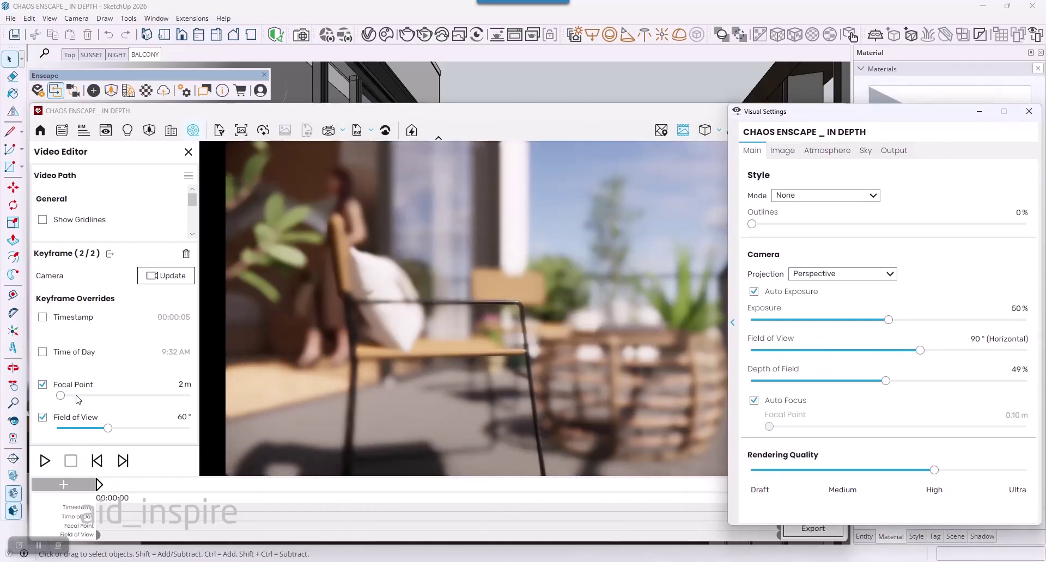
{"action": "mouse_move", "coordinate": [62, 398]}
{"action": "left_mouse_down"}
{"action": "mouse_move", "coordinate": [164, 400]}
{"action": "mouse_move", "coordinate": [77, 407]}
{"action": "mouse_move", "coordinate": [61, 397]}
{"action": "left_mouse_up"}
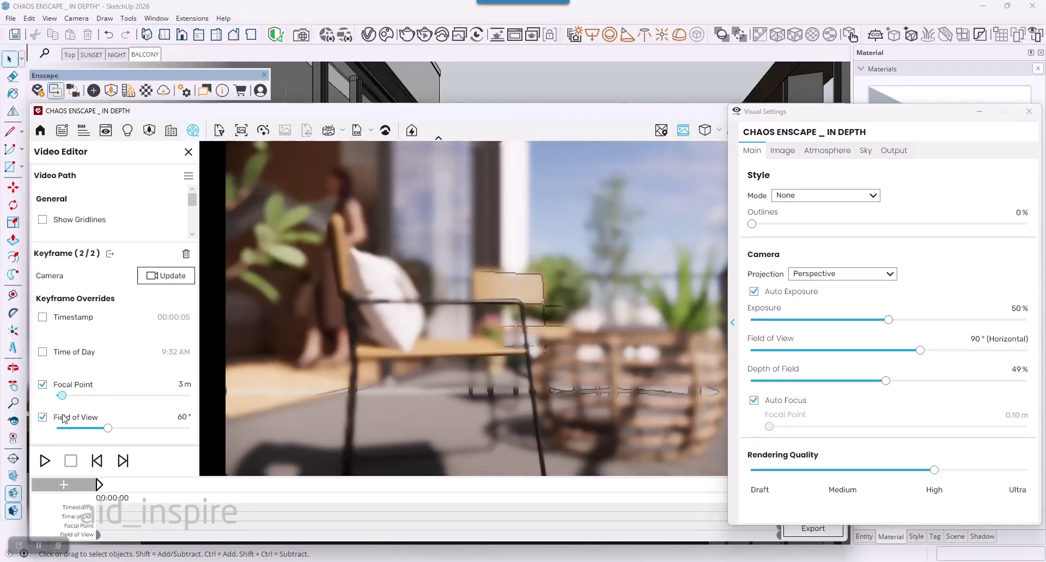
Turn off the end keyframe's Focal Point override, reset Depth of Field to 0%, and close the visual settings
{"action": "left_click", "coordinate": [43, 385]}
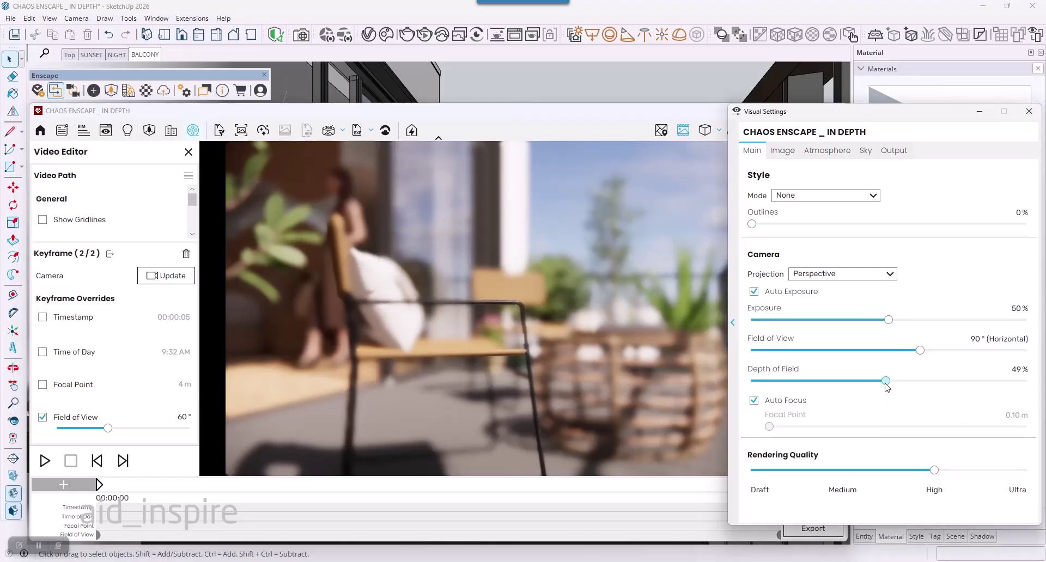
{"action": "left_click_drag", "start_coordinate": [885, 381], "coordinate": [640, 351]}
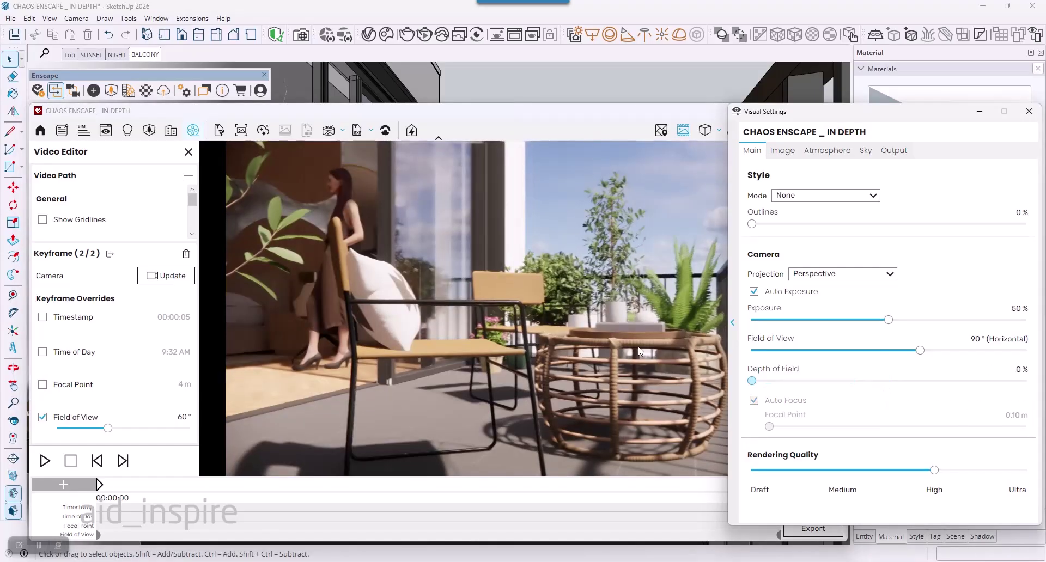
{"action": "left_click", "coordinate": [1029, 111]}
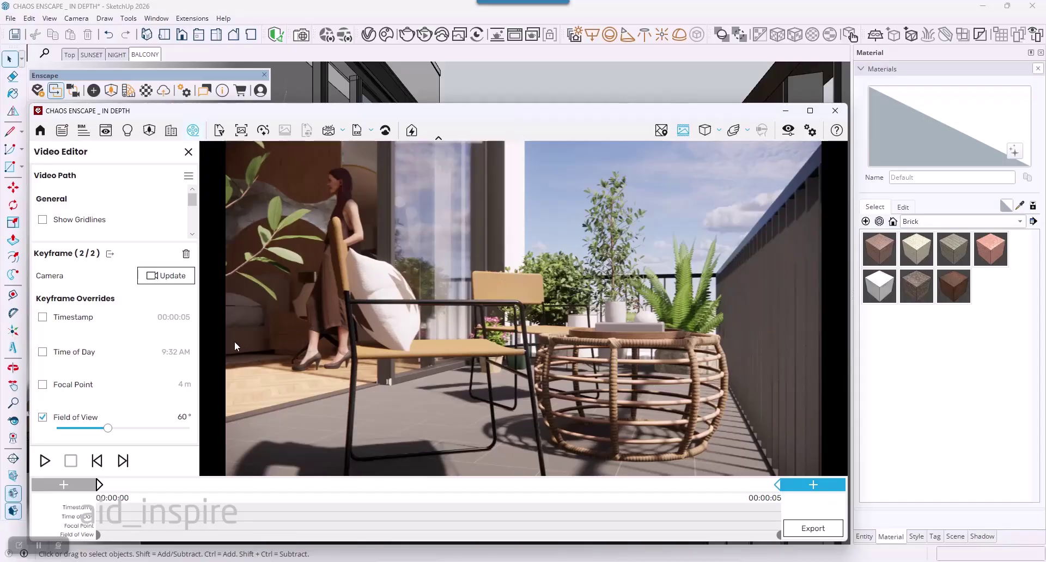
Turn on the Time of Day override for the start keyframe and set it to 10:32 AM
{"action": "left_click", "coordinate": [99, 489]}
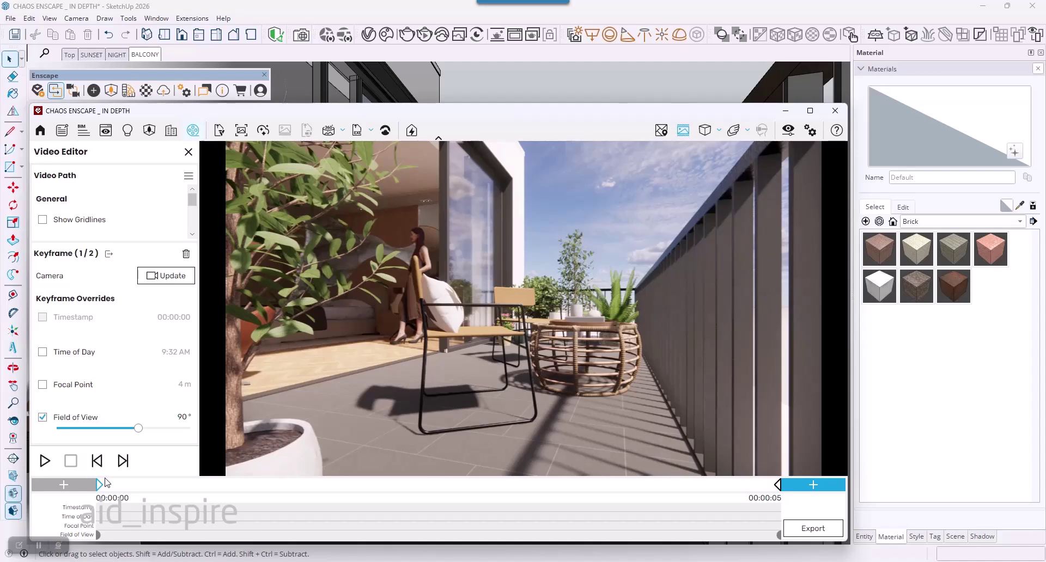
{"action": "left_click", "coordinate": [43, 353]}
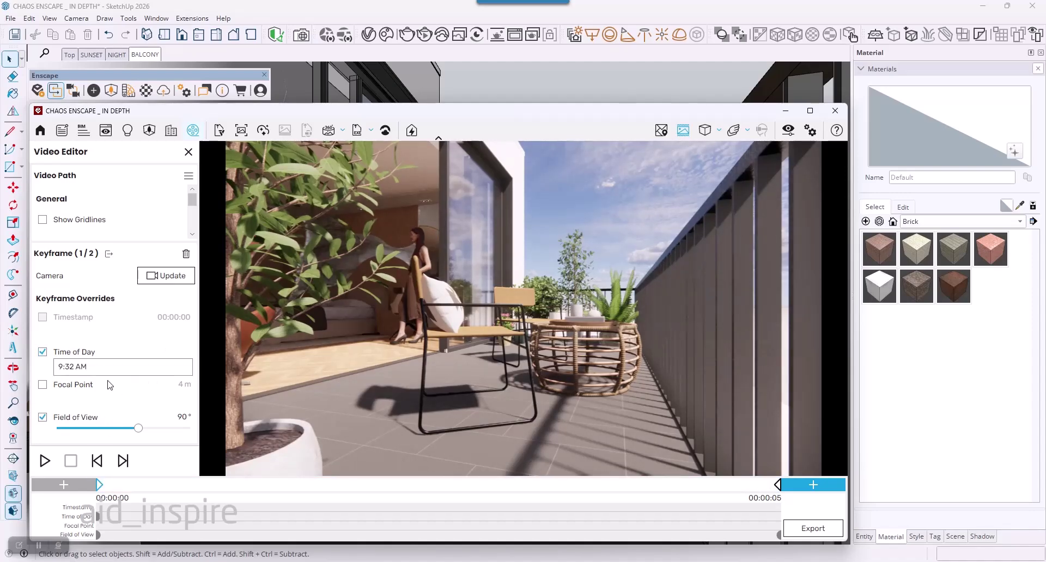
{"action": "left_click", "coordinate": [60, 369]}
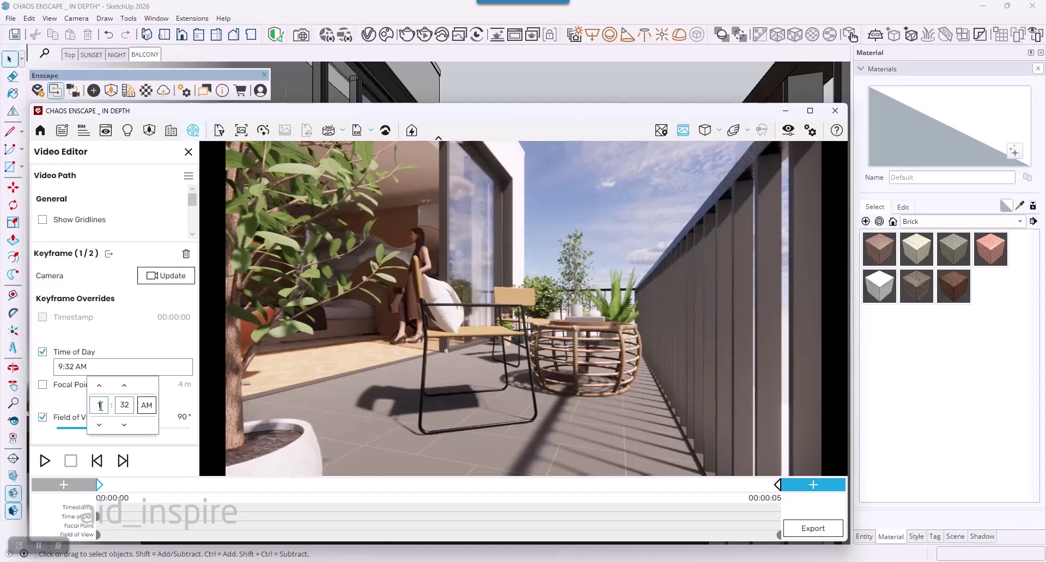
{"action": "key", "text": "Return"}
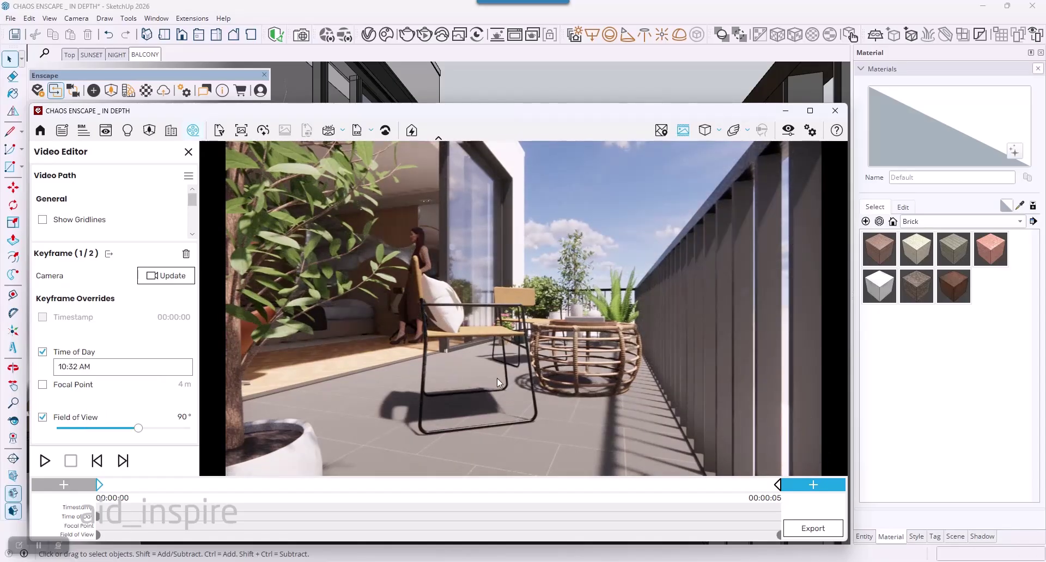
Set the start keyframe's time of day to 5:30 AM
{"action": "left_click", "coordinate": [68, 369]}
{"action": "left_click", "coordinate": [100, 403]}
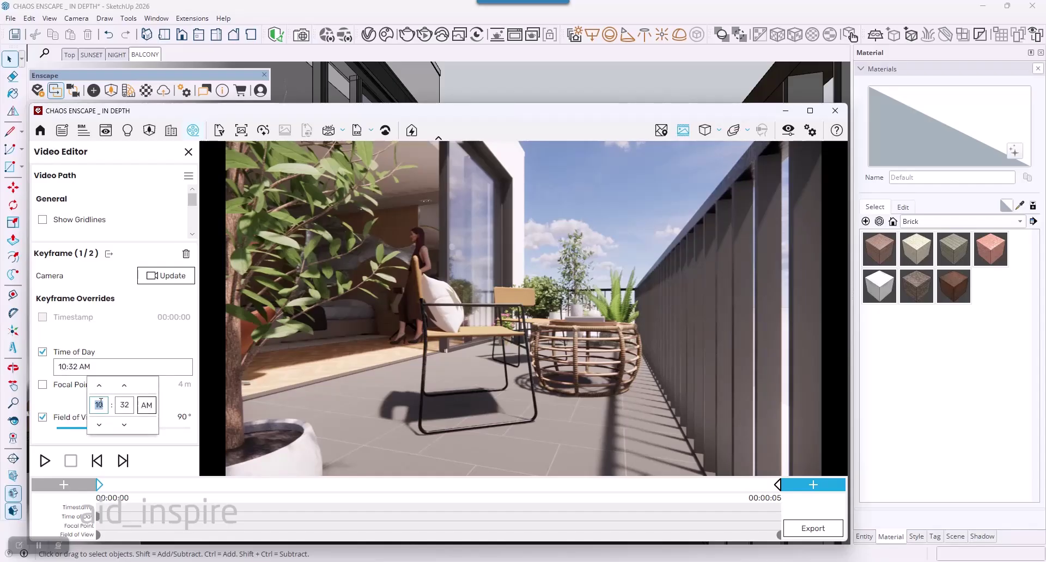
{"action": "type", "text": "05"}
{"action": "left_click", "coordinate": [126, 404]}
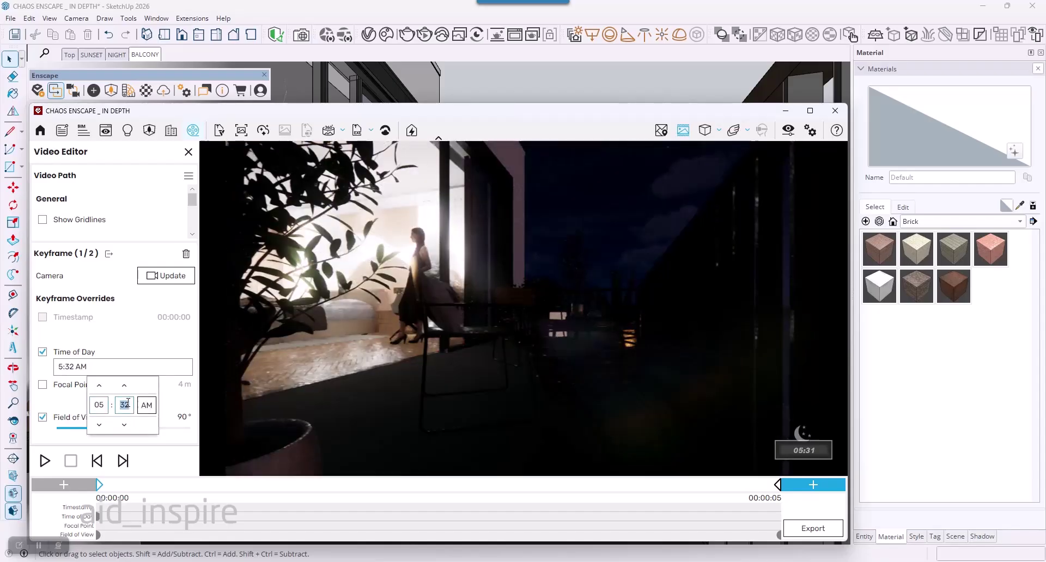
{"action": "type", "text": "30"}
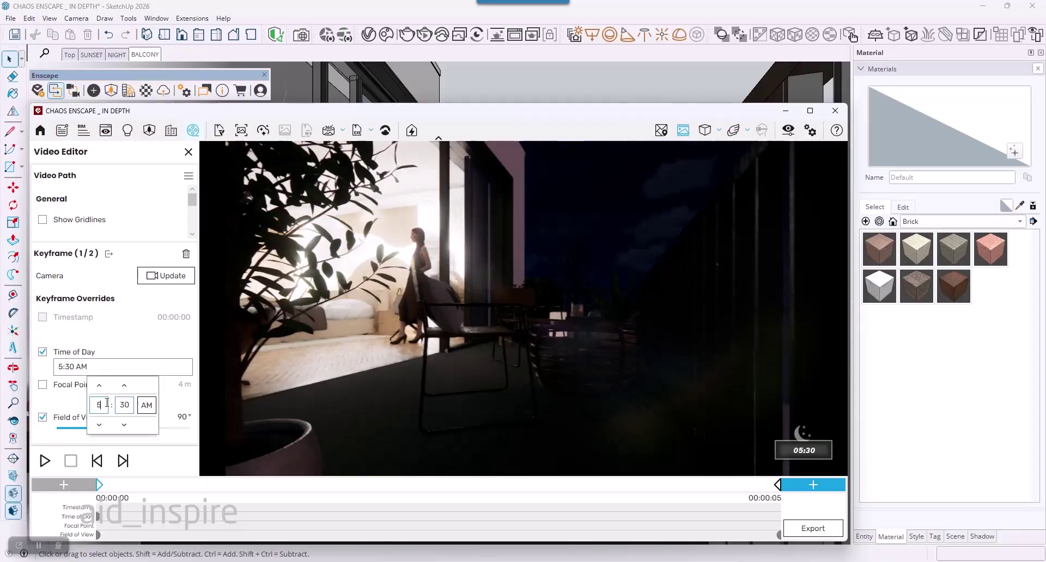
Change the hour of the start keyframe's time of day so it is set to 8:30 AM
{"action": "left_click", "coordinate": [98, 405]}
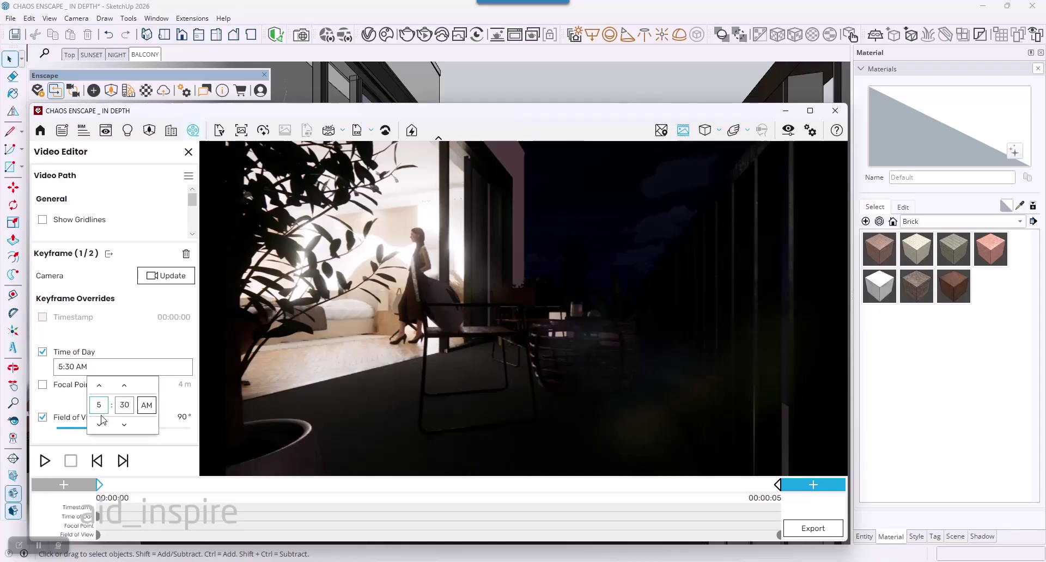
{"action": "type", "text": "8"}
{"action": "left_click", "coordinate": [397, 361]}
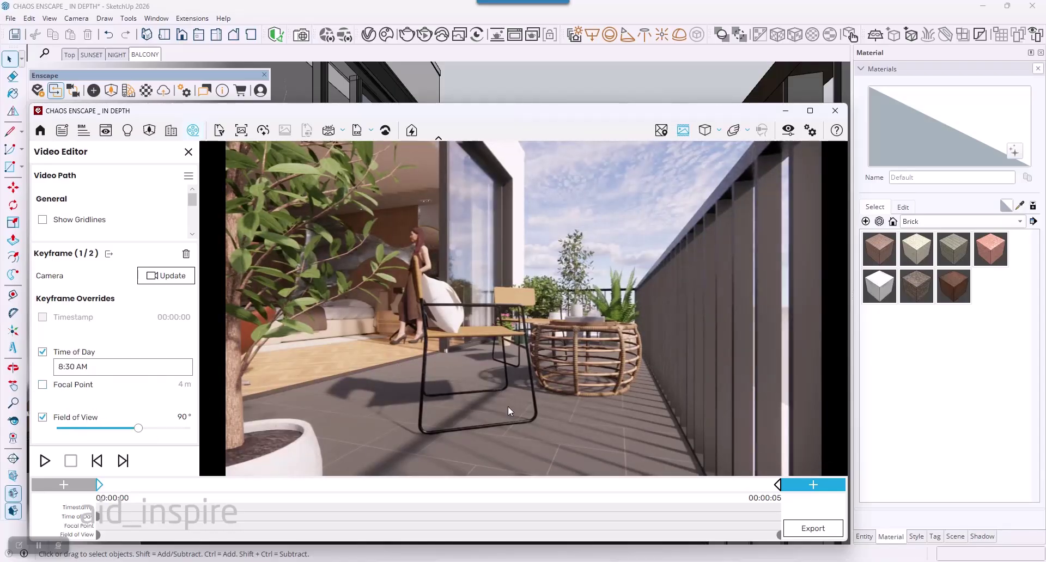
Turn on the Time of Day override for the end keyframe and set it to 9:30 AM
{"action": "left_click", "coordinate": [779, 483]}
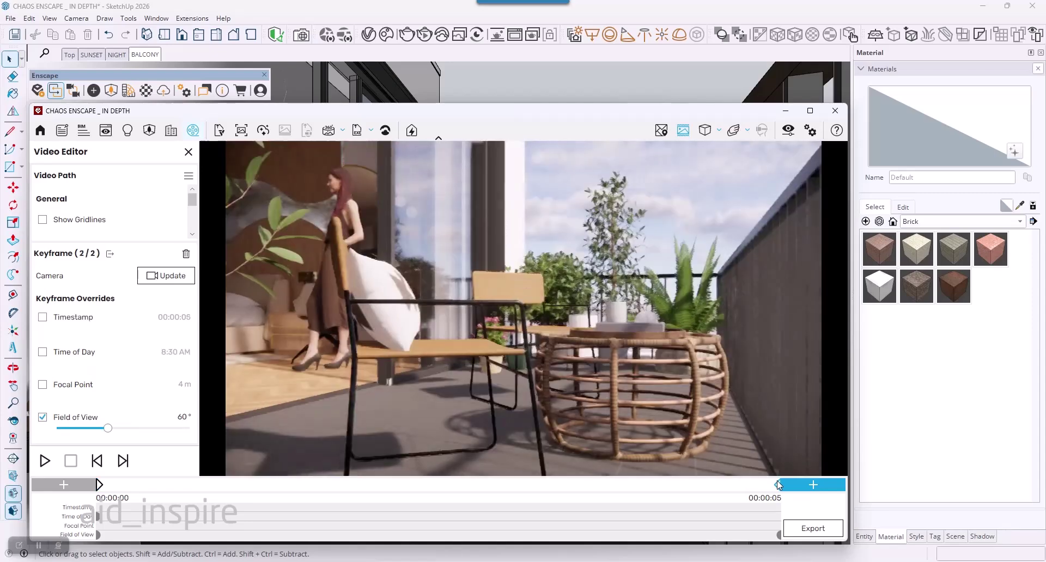
{"action": "left_click", "coordinate": [42, 352]}
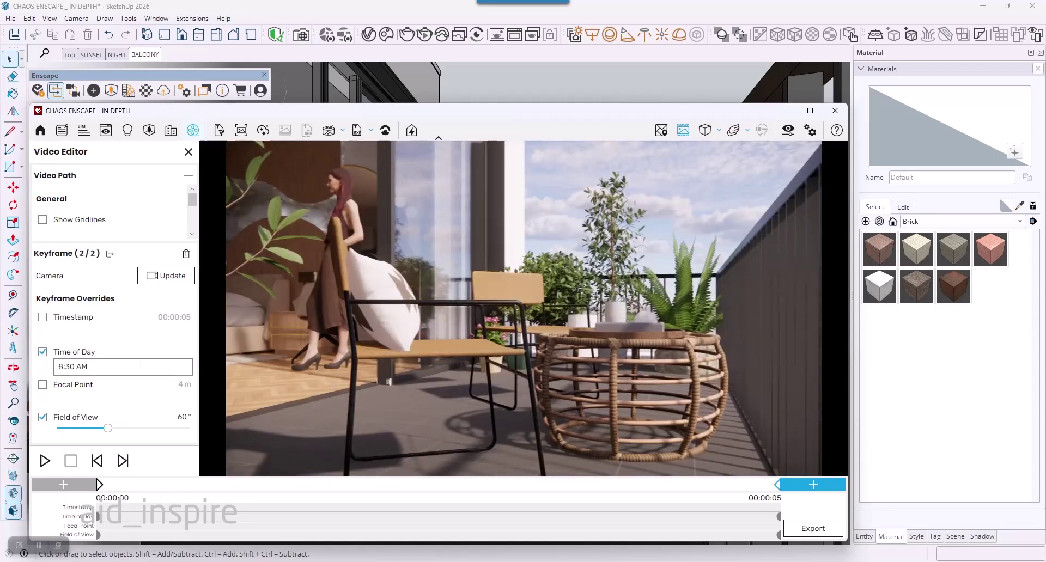
{"action": "left_click", "coordinate": [68, 366]}
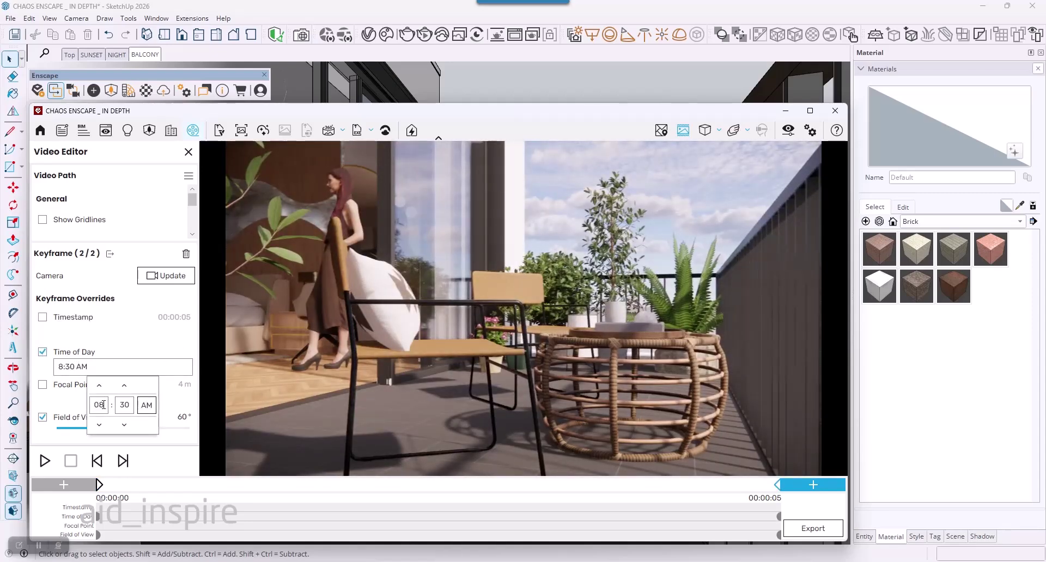
{"action": "type", "text": "9"}
{"action": "left_click", "coordinate": [206, 461]}
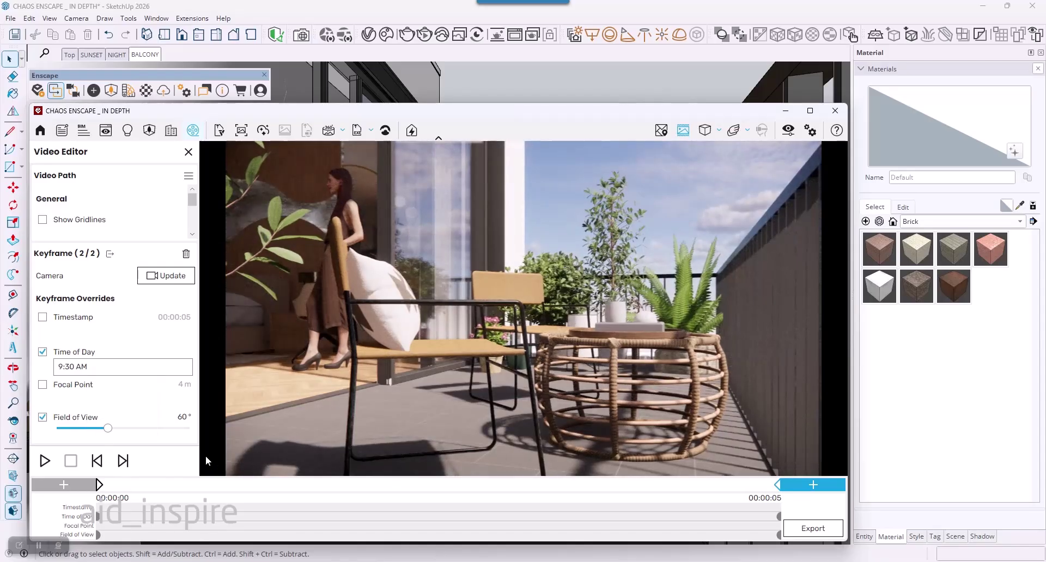
Play a preview of the balcony video path from the start keyframe
{"action": "left_click", "coordinate": [98, 484]}
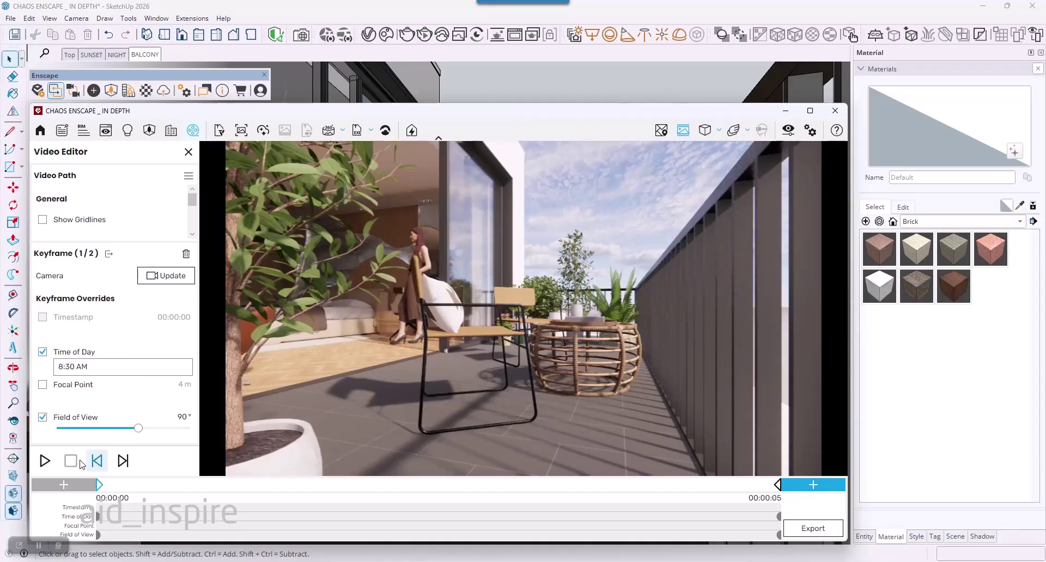
{"action": "left_click", "coordinate": [46, 461]}
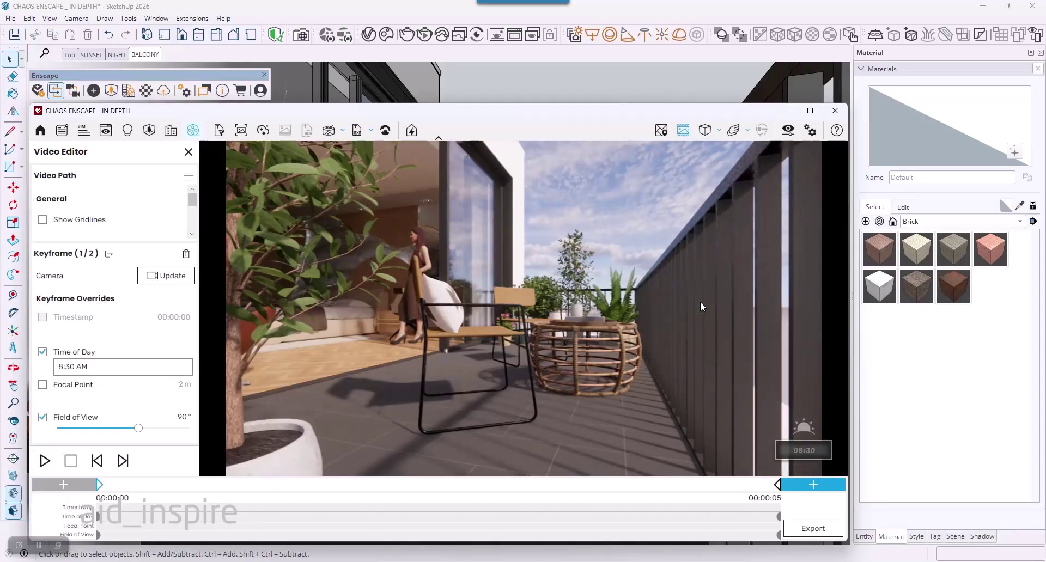
Set the end keyframe's time of day to 9:00 AM and play the video path to preview the lighting
{"action": "left_click", "coordinate": [775, 485]}
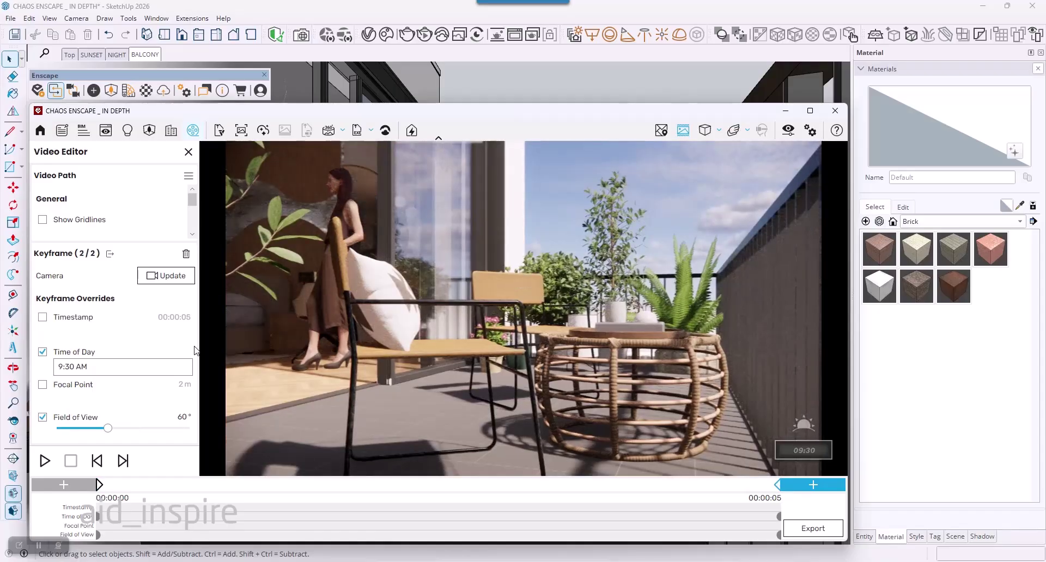
{"action": "left_click", "coordinate": [61, 370]}
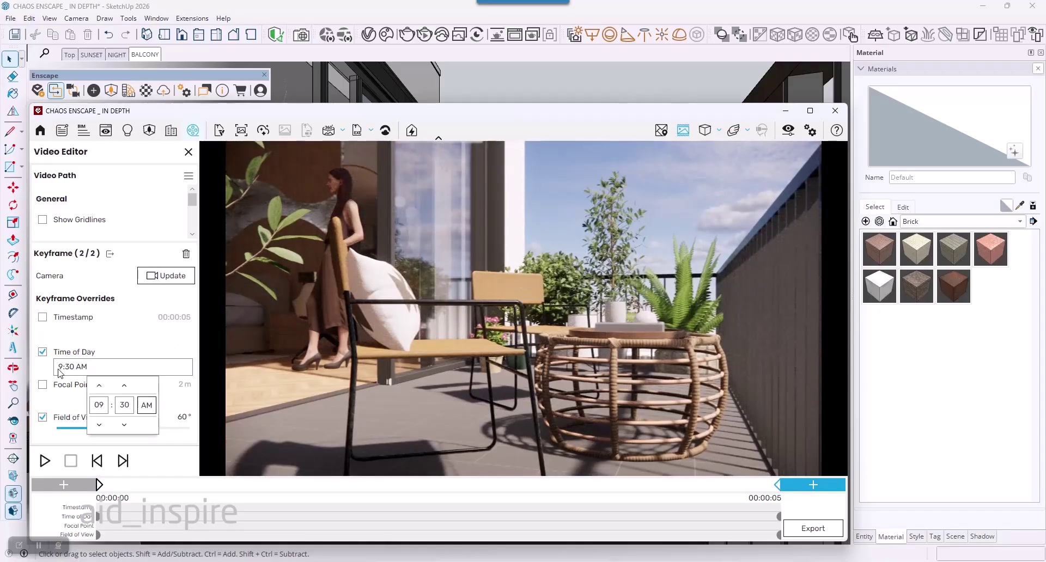
{"action": "left_click", "coordinate": [123, 403]}
{"action": "type", "text": "60"}
{"action": "key", "text": "Return"}
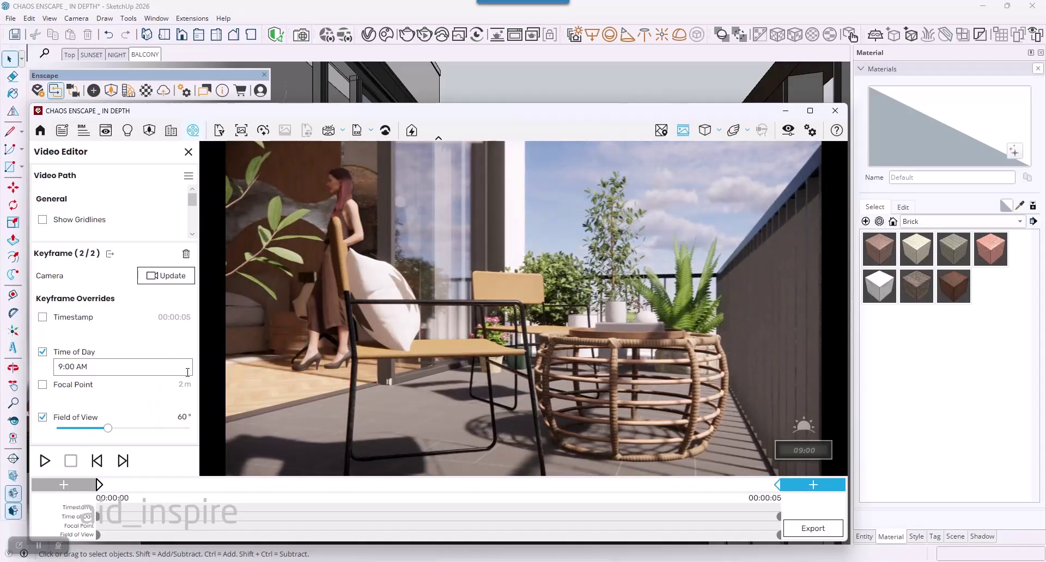
{"action": "left_click", "coordinate": [45, 461]}
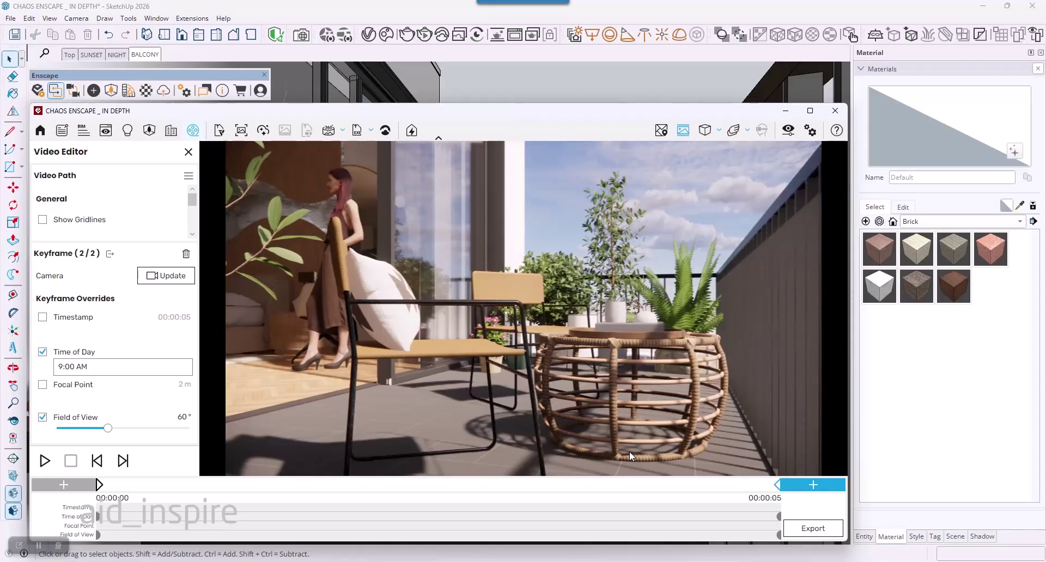
Open the video export settings, try the Custom and Ultra HD resolutions, and settle on Full HD
{"action": "left_click", "coordinate": [801, 536]}
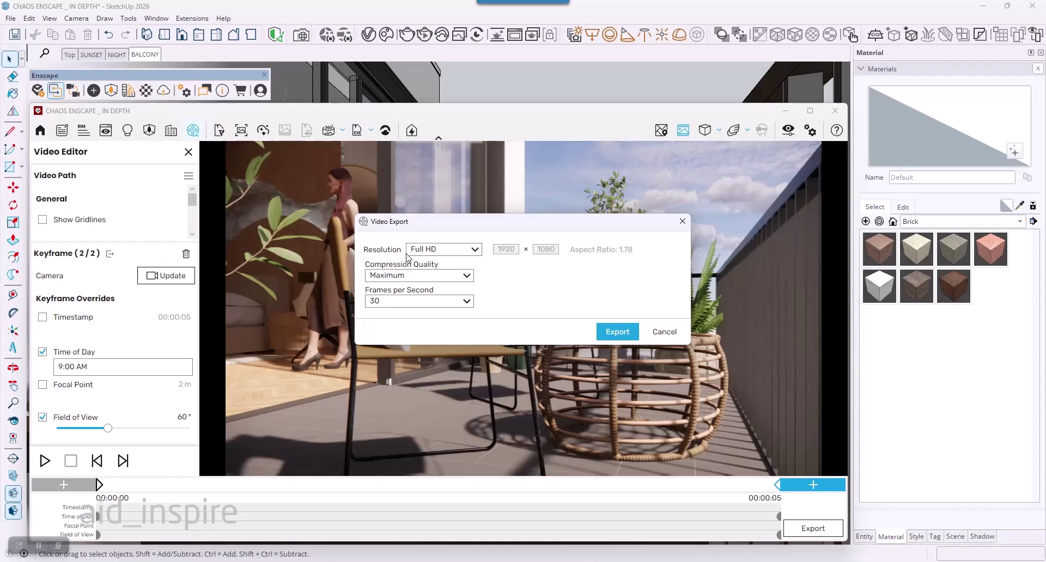
{"action": "left_click", "coordinate": [426, 252]}
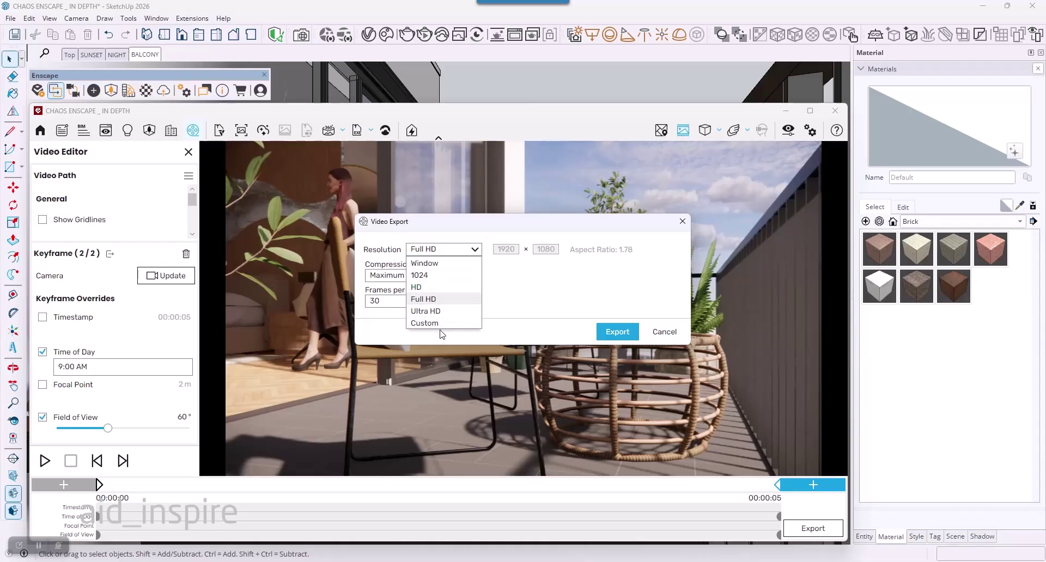
{"action": "left_click", "coordinate": [425, 323]}
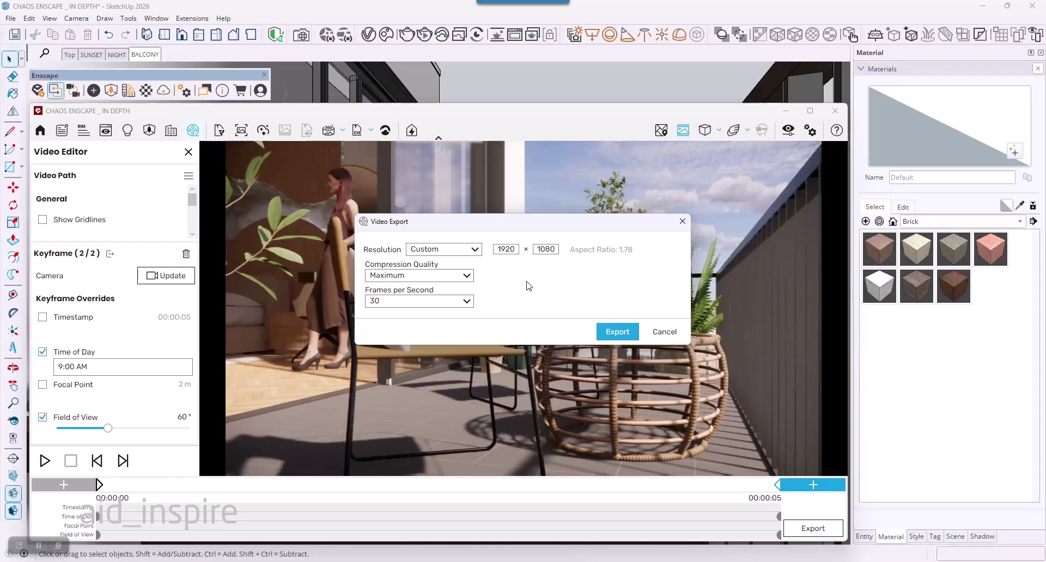
{"action": "left_click", "coordinate": [470, 254]}
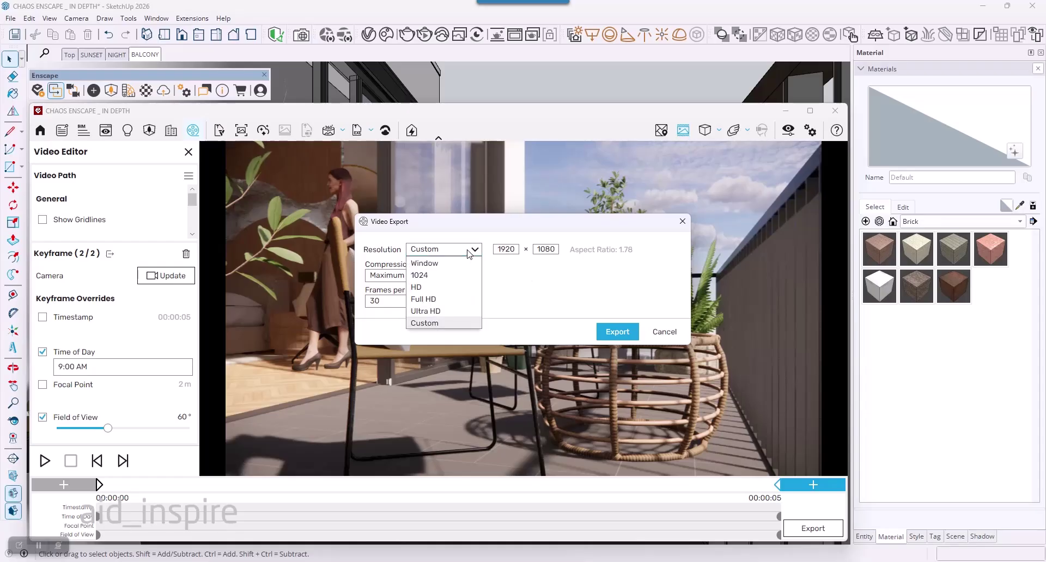
{"action": "left_click", "coordinate": [465, 312]}
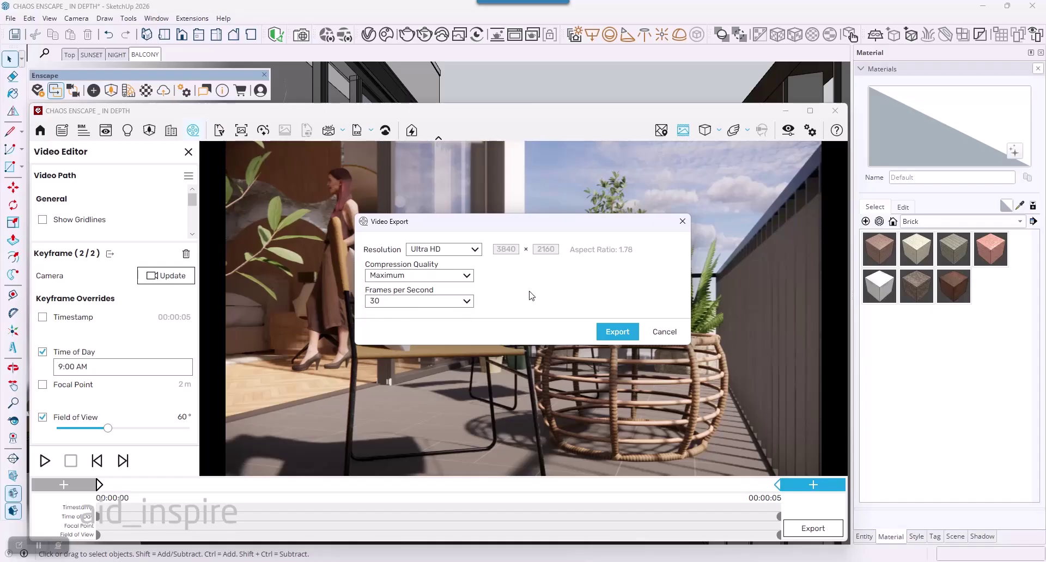
{"action": "left_click", "coordinate": [474, 249]}
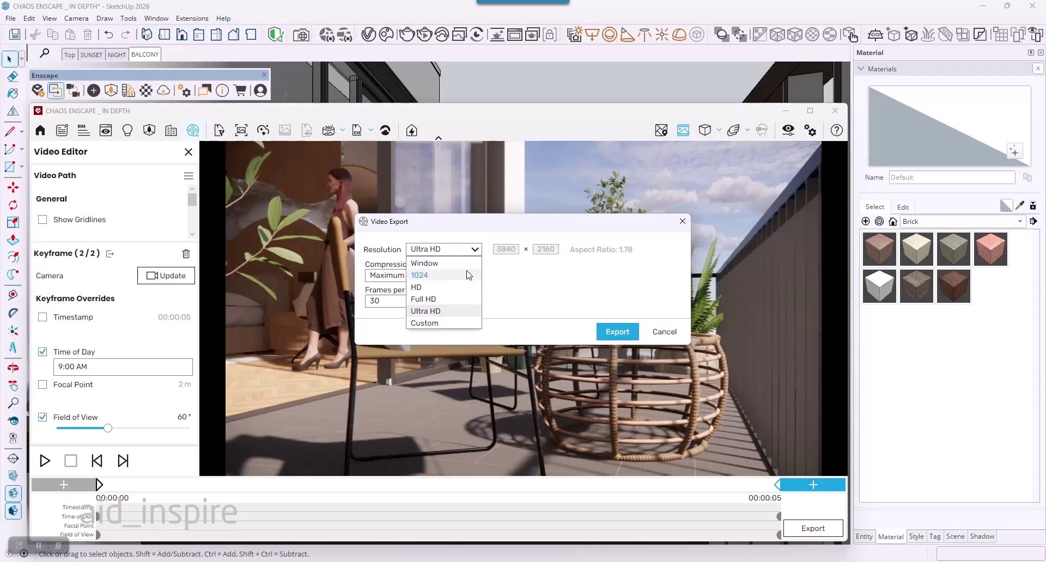
{"action": "left_click", "coordinate": [428, 303]}
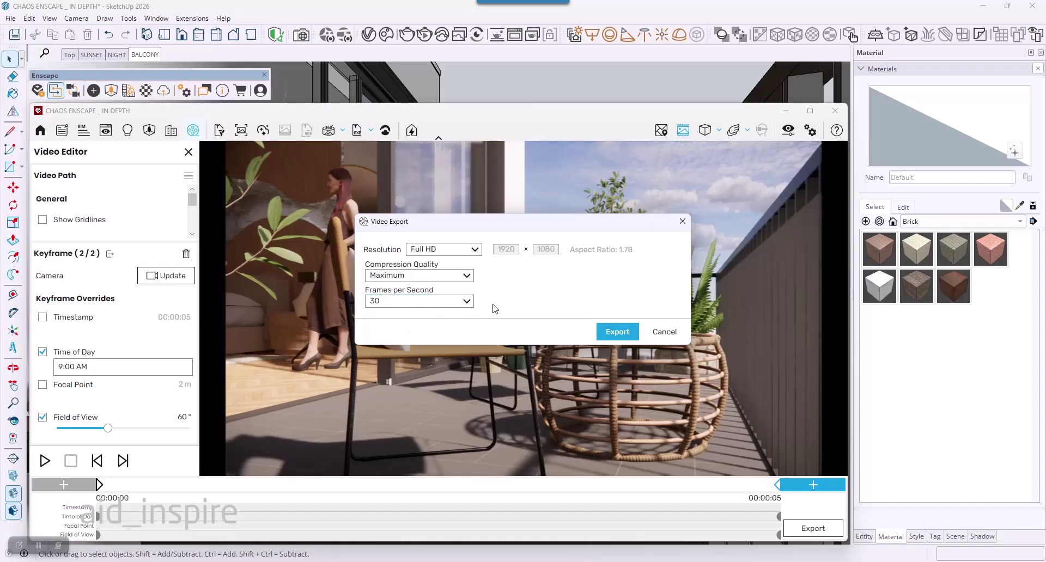
Export the video with Maximum compression quality at 30 frames per second, saving it as an MP4 under the suggested file name
{"action": "left_click", "coordinate": [434, 277]}
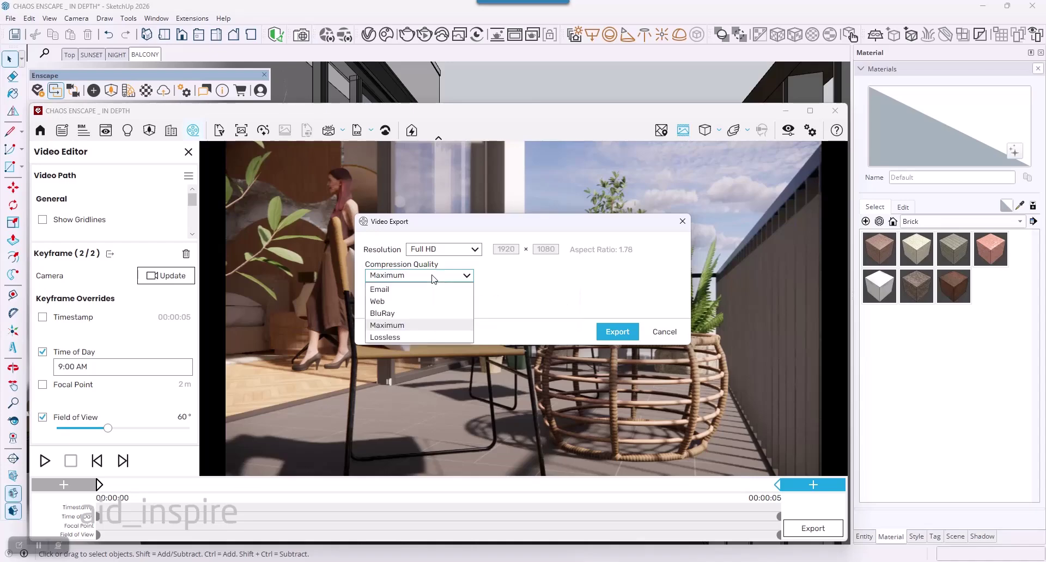
{"action": "left_click", "coordinate": [392, 325]}
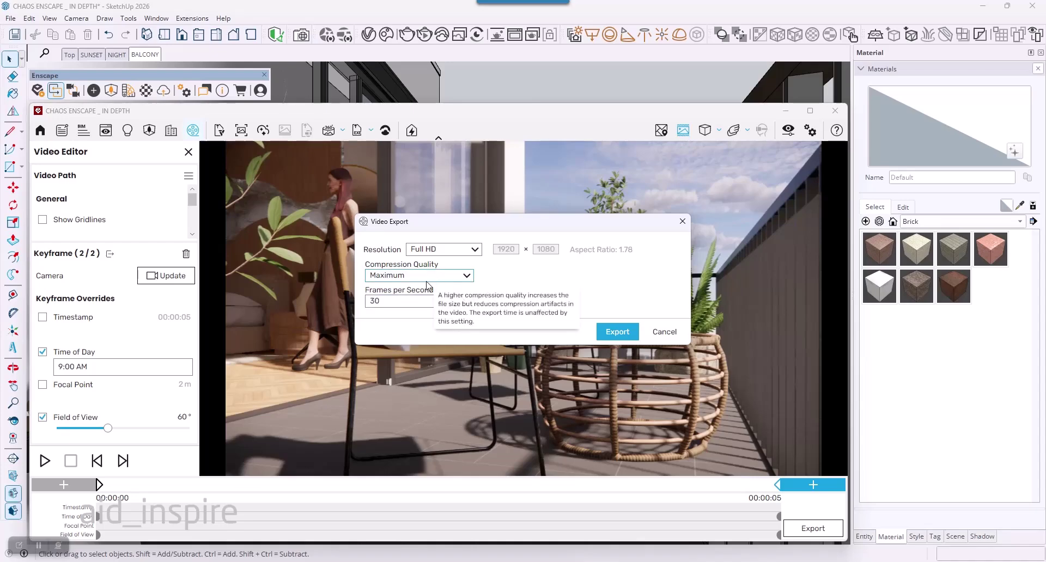
{"action": "left_click", "coordinate": [393, 307]}
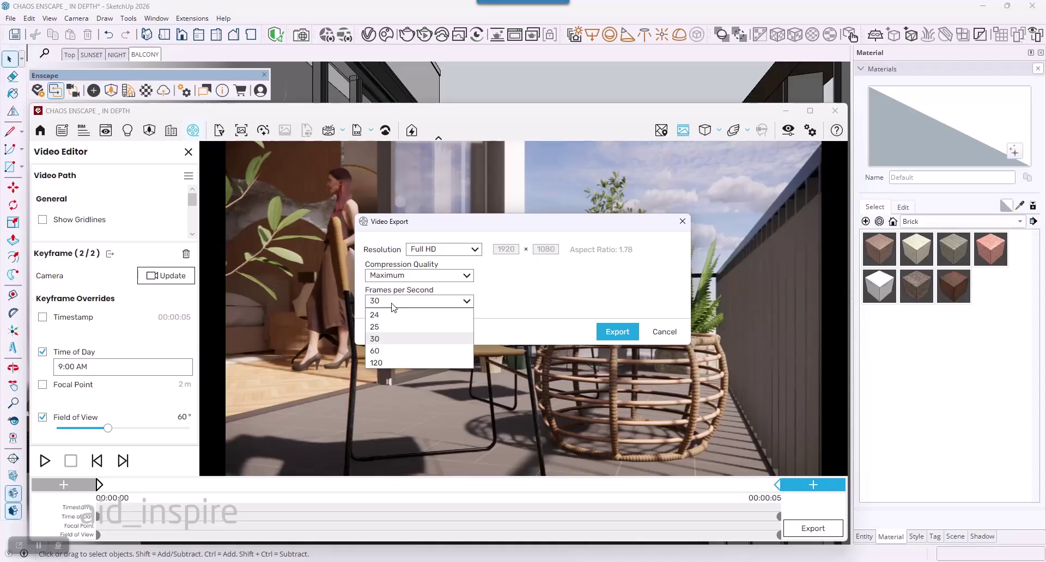
{"action": "left_click", "coordinate": [383, 340]}
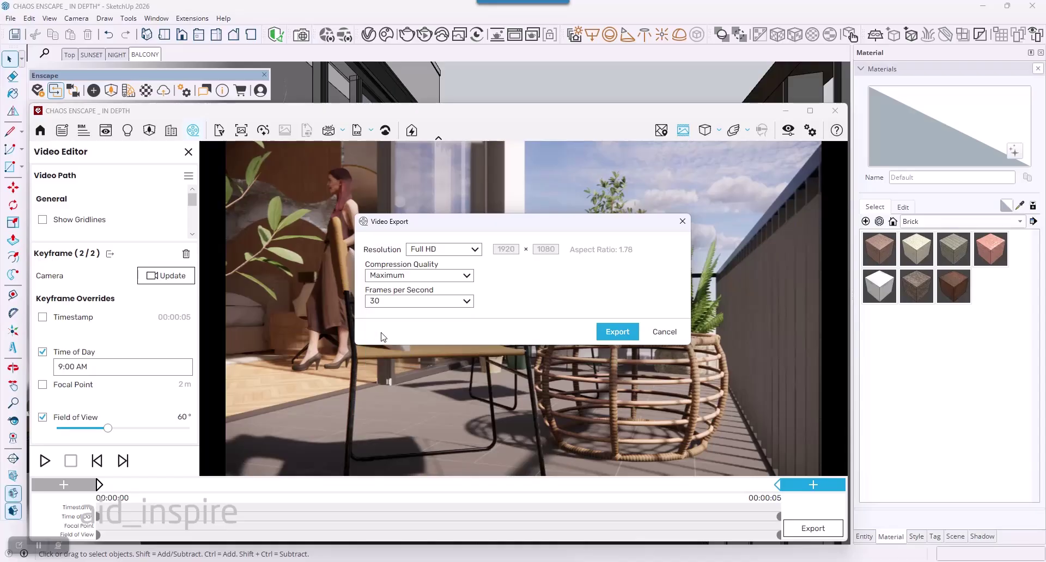
{"action": "left_click", "coordinate": [617, 333]}
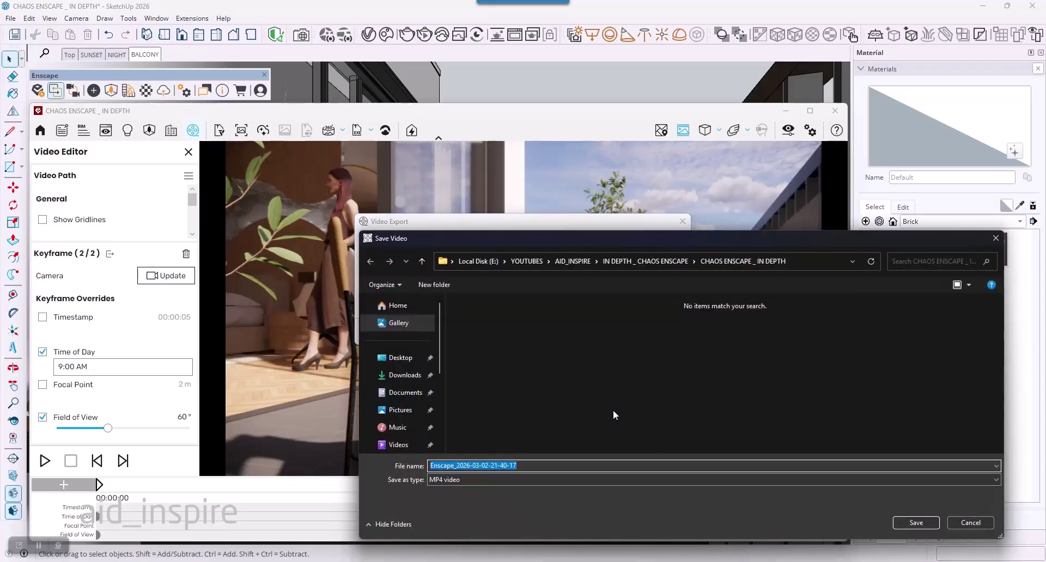
{"action": "left_click", "coordinate": [898, 523]}
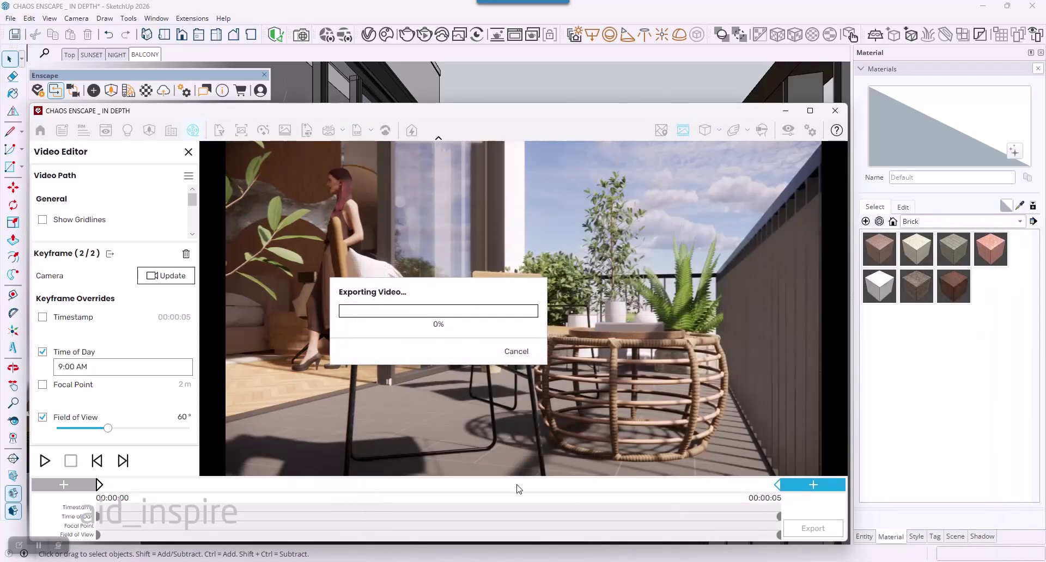